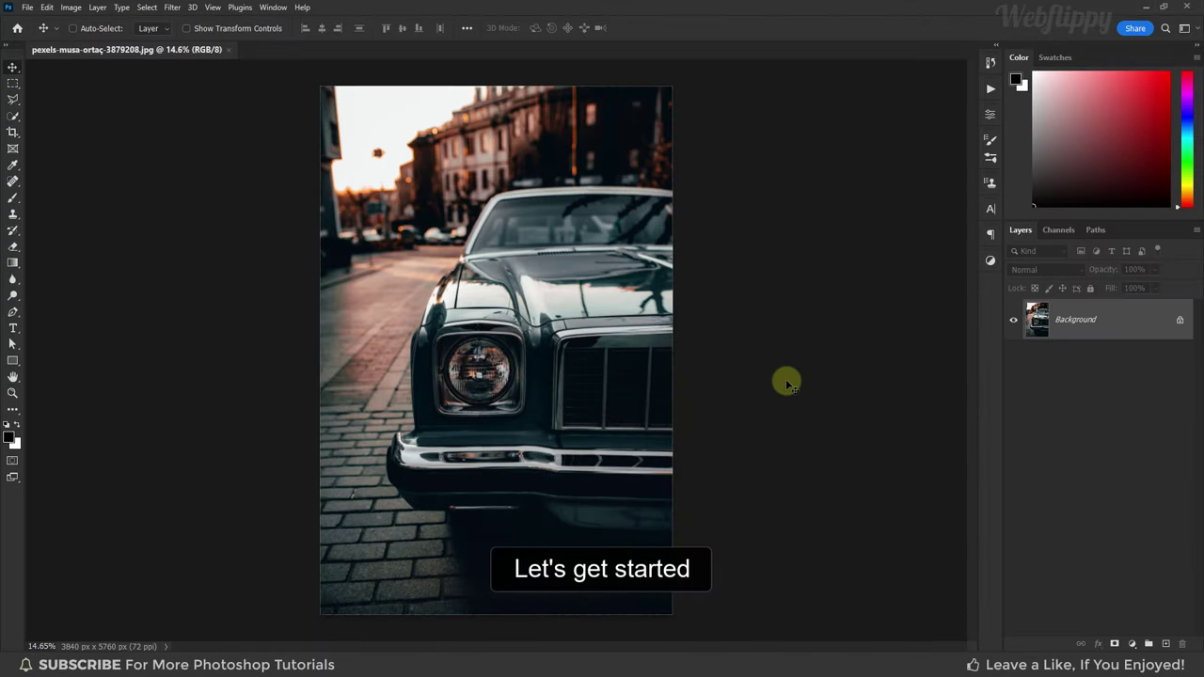
# Step: Add an empty layer and choose the Soft Round brush preset
pyautogui.click(1167, 644)
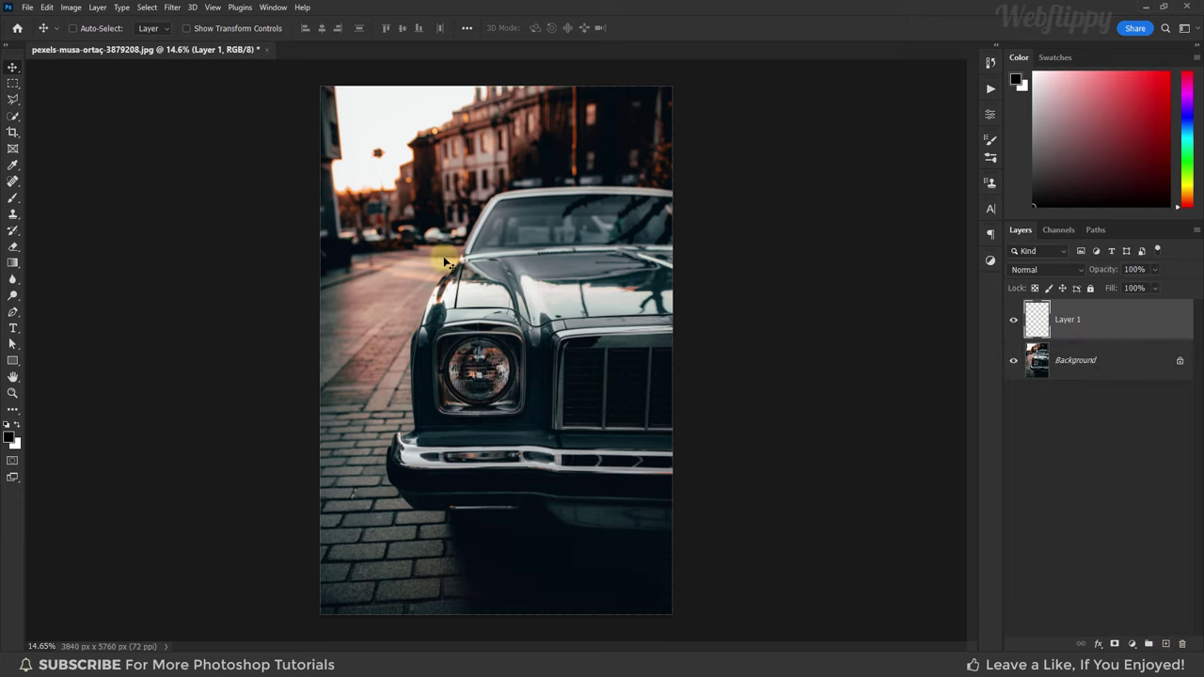
pyautogui.click(13, 197)
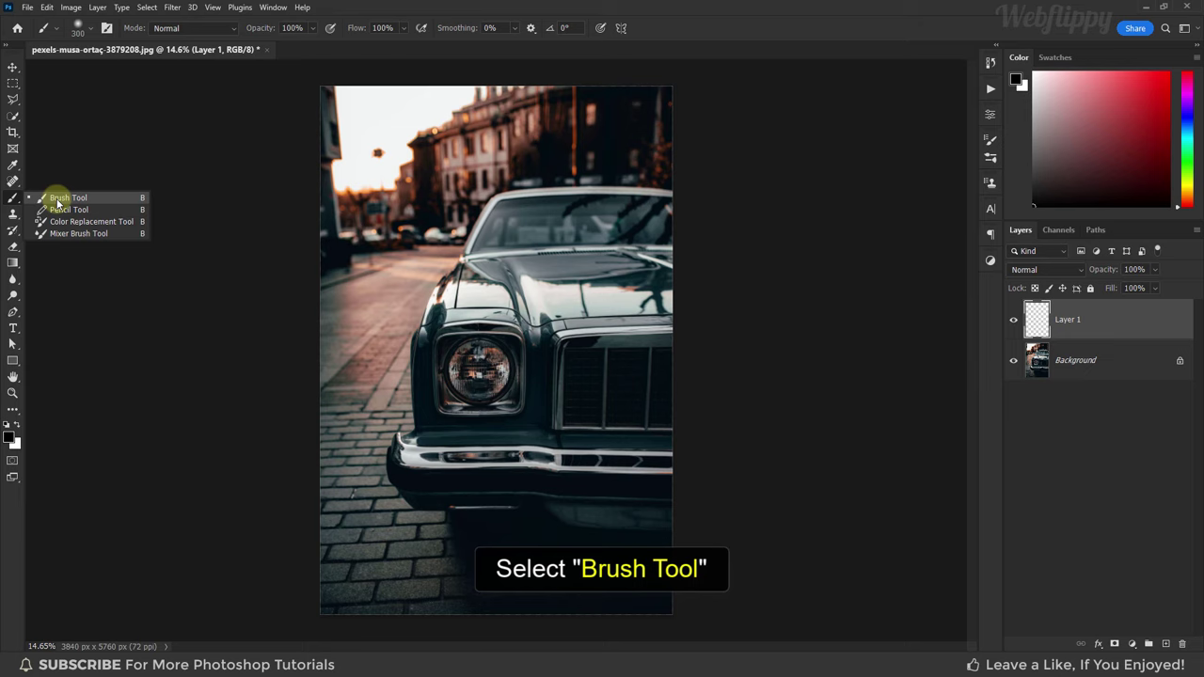
pyautogui.click(58, 198)
pyautogui.click(82, 31)
pyautogui.click(92, 190)
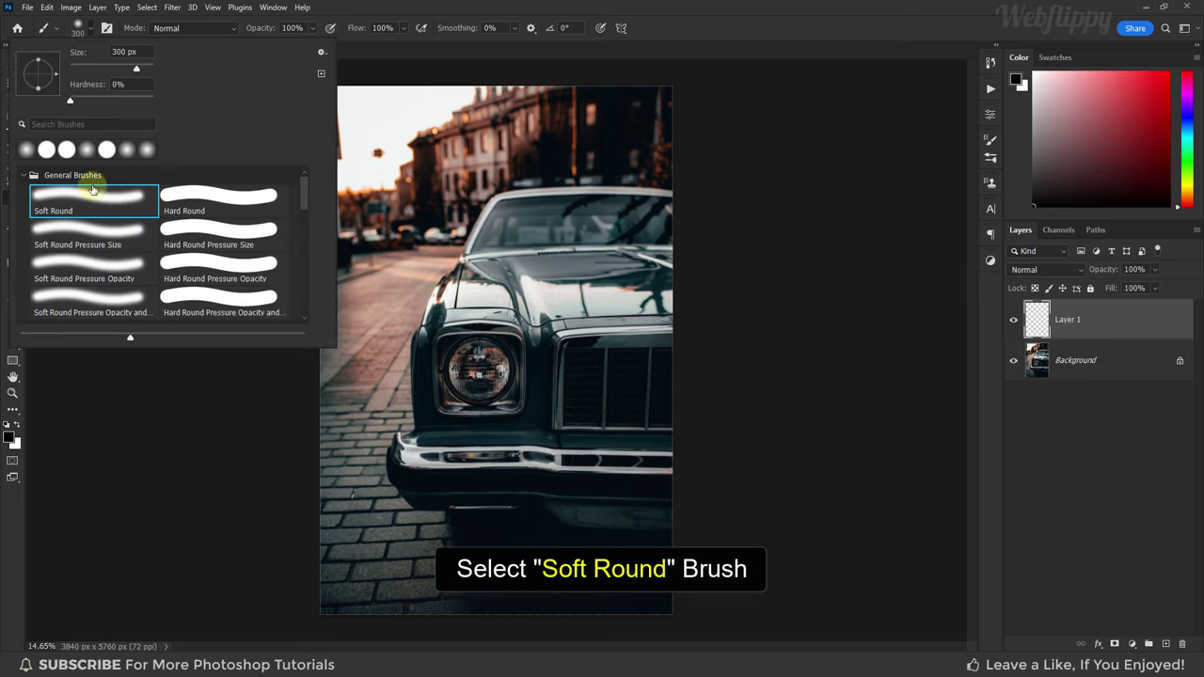
pyautogui.click(86, 28)
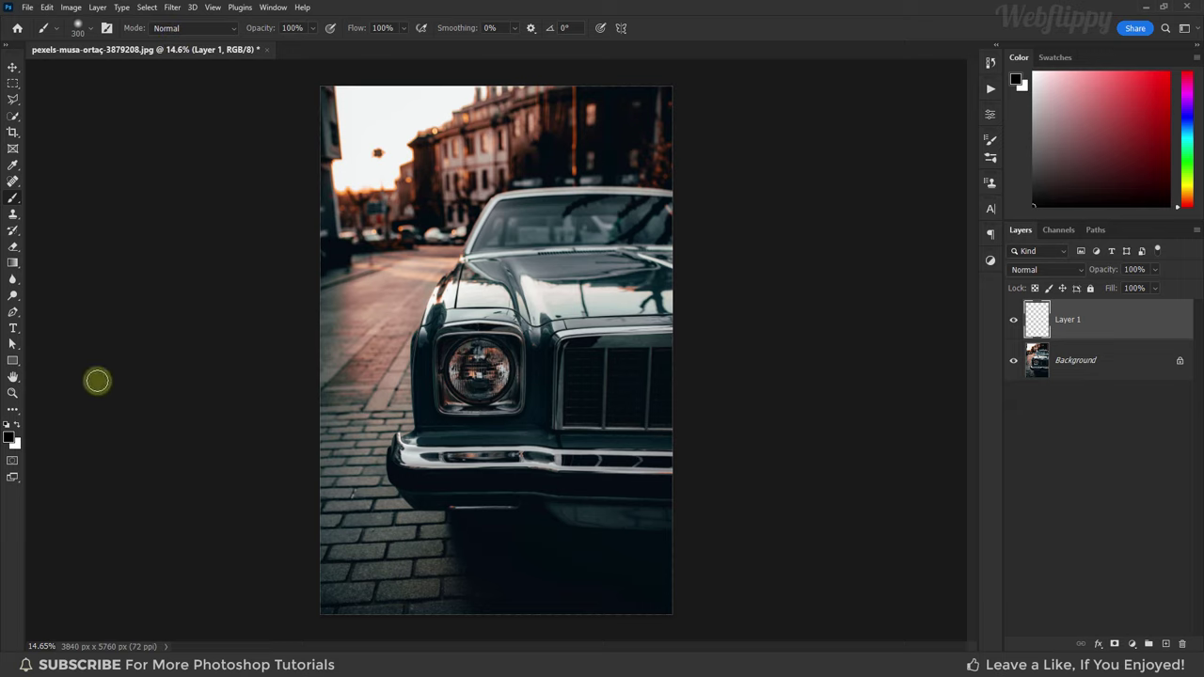
# Step: Set the foreground colour to pale orange #FFC682
pyautogui.click(12, 437)
pyautogui.moveTo(664, 255); pyautogui.dragTo(677, 186)
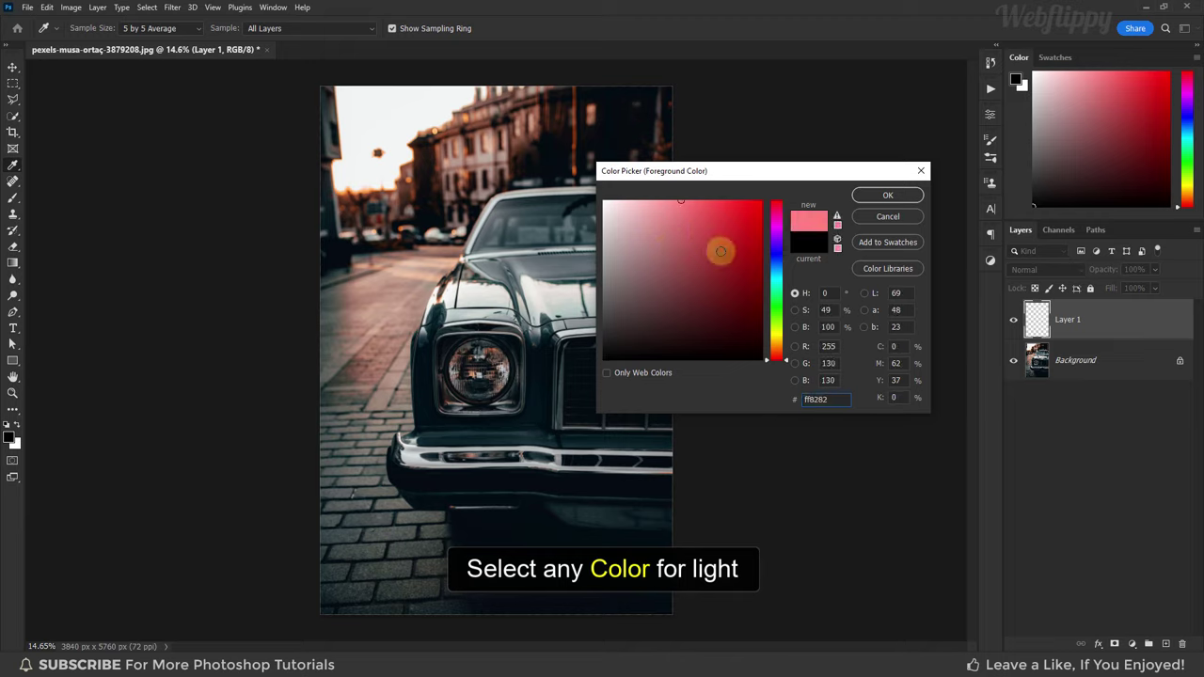
pyautogui.moveTo(777, 344)
pyautogui.mouseDown()
pyautogui.moveTo(777, 285)
pyautogui.moveTo(778, 350)
pyautogui.mouseUp()
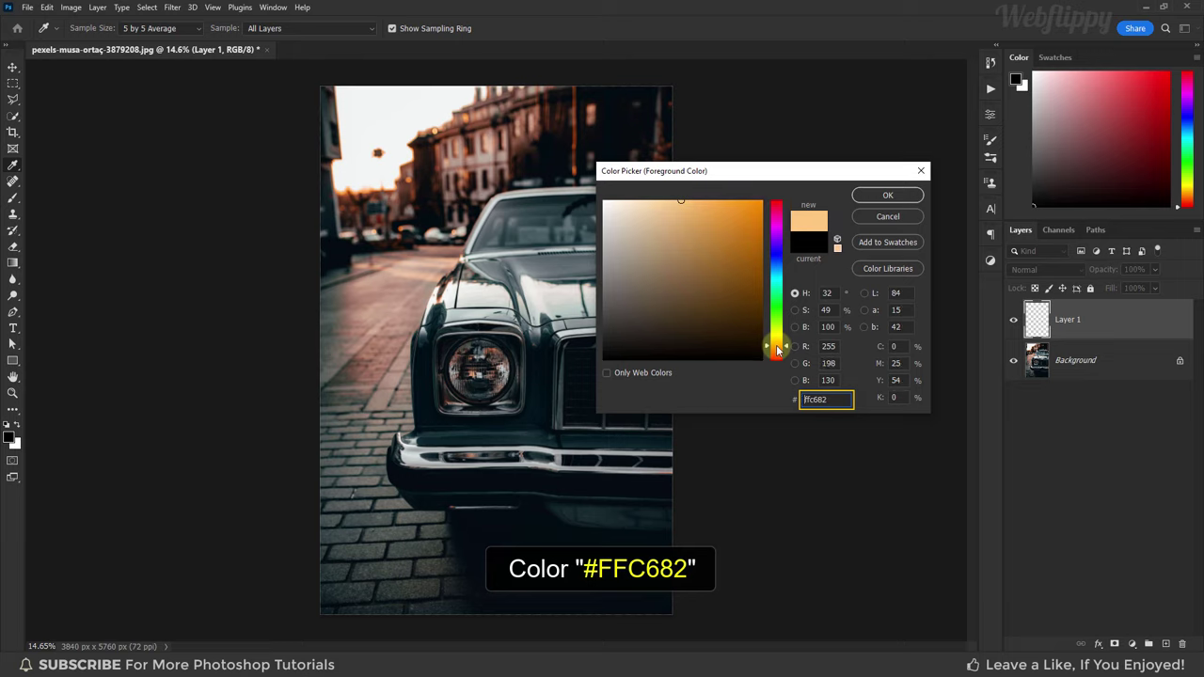
pyautogui.click(875, 195)
# Step: Enlarge the brush to 900 px and paint a soft orange glow on the headlight
pyautogui.press('b')
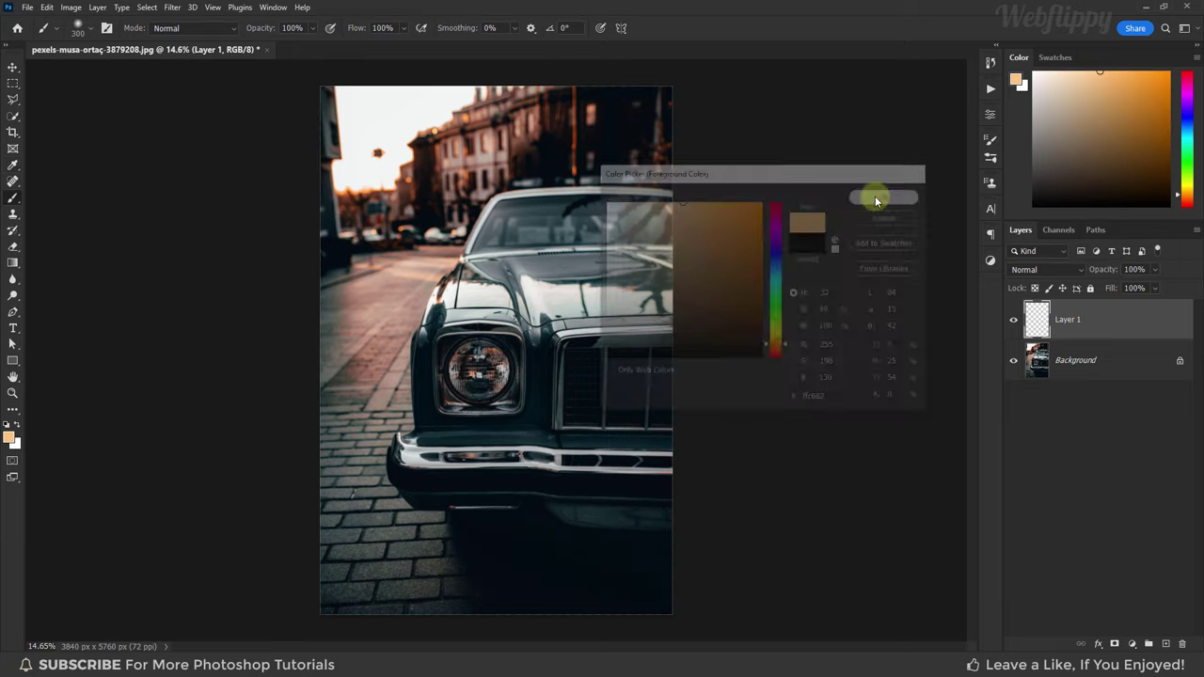
pyautogui.press(']')
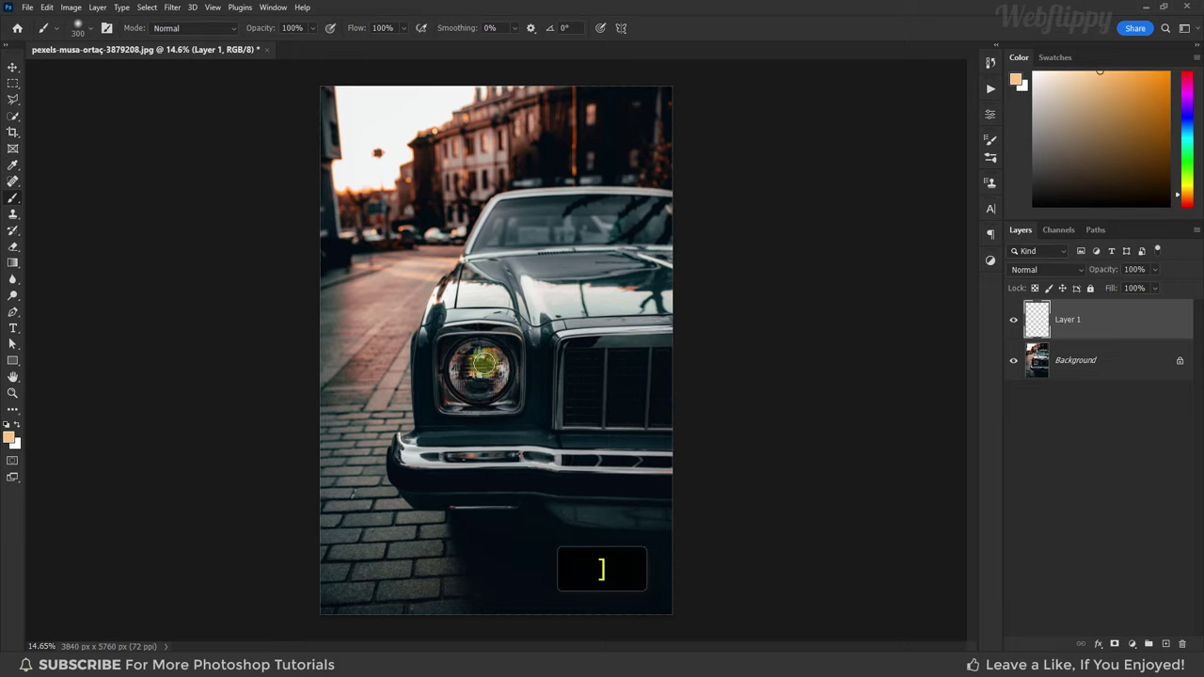
pyautogui.press(']')
pyautogui.press(']')
pyautogui.press(']')
pyautogui.press(']')
pyautogui.press(']')
pyautogui.click(480, 372)
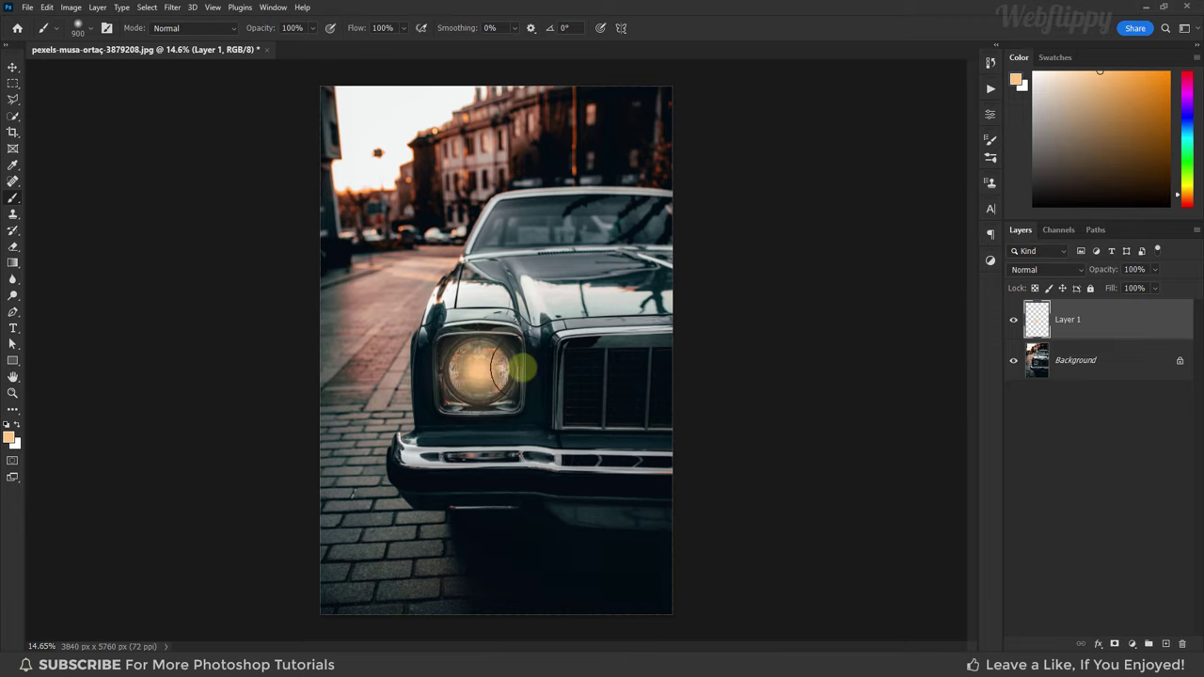
# Step: Set the glow layer's blend mode to Linear Dodge (Add) and compare it on and off
pyautogui.click(1041, 273)
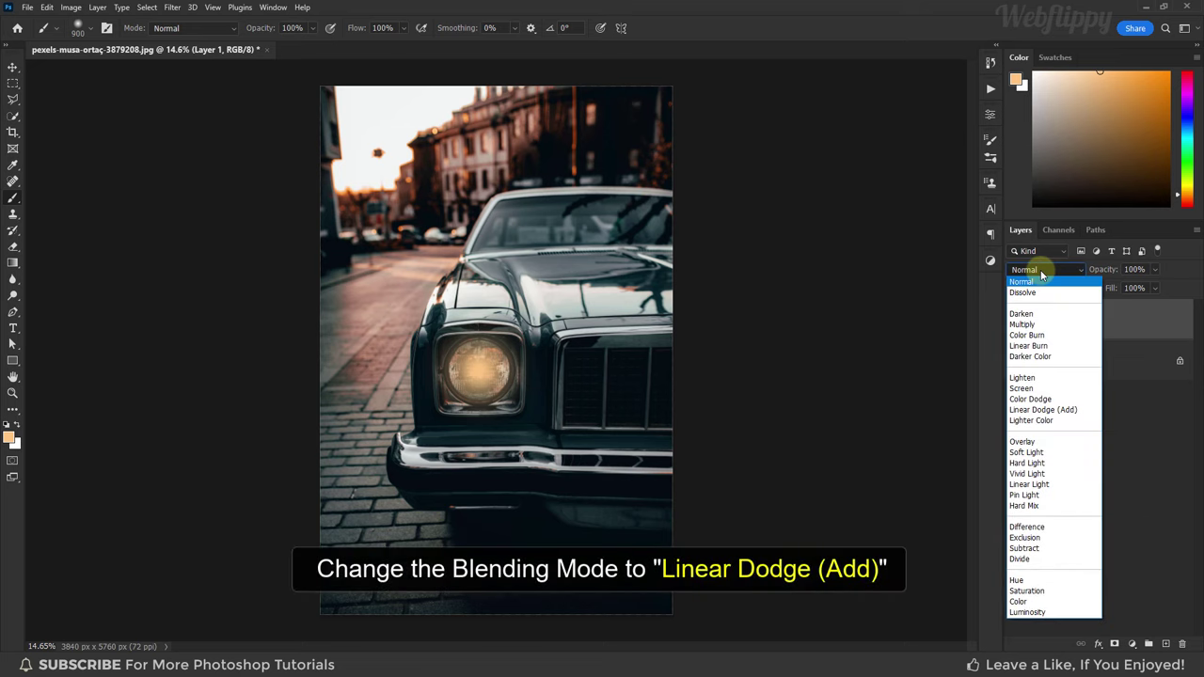
pyautogui.click(1088, 412)
pyautogui.click(1013, 320)
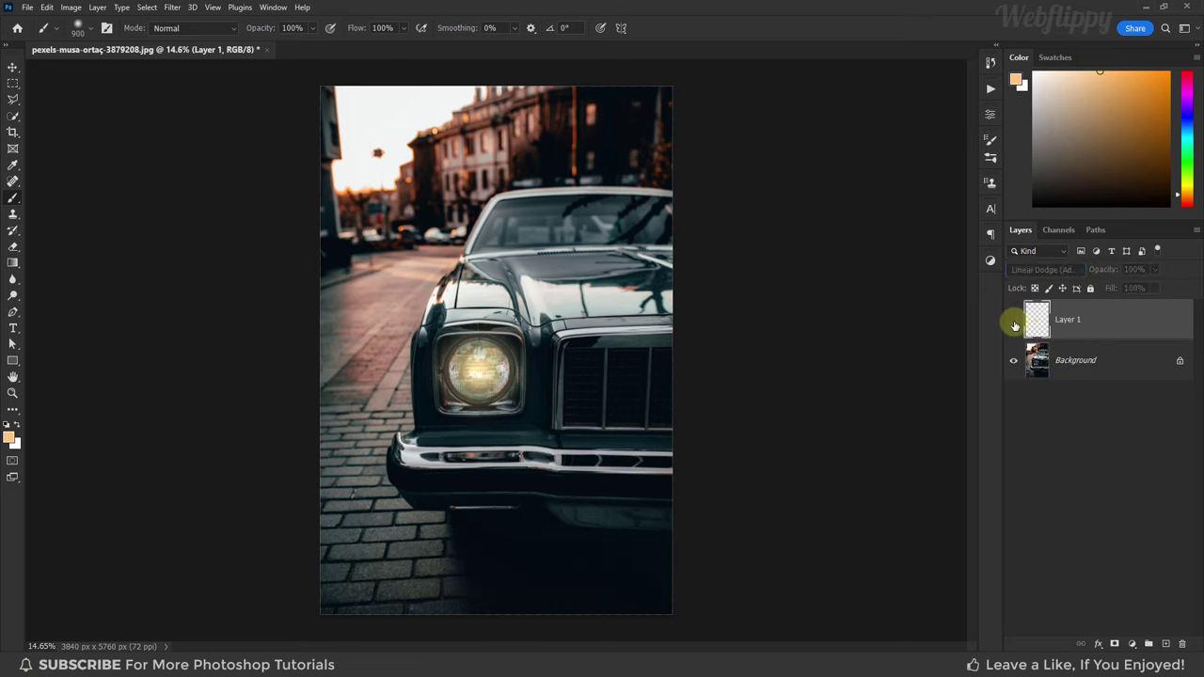
pyautogui.click(1013, 320)
# Step: Turn off Transparency Shapes Layer in the glow layer's Blending Options
pyautogui.rightClick(1100, 318)
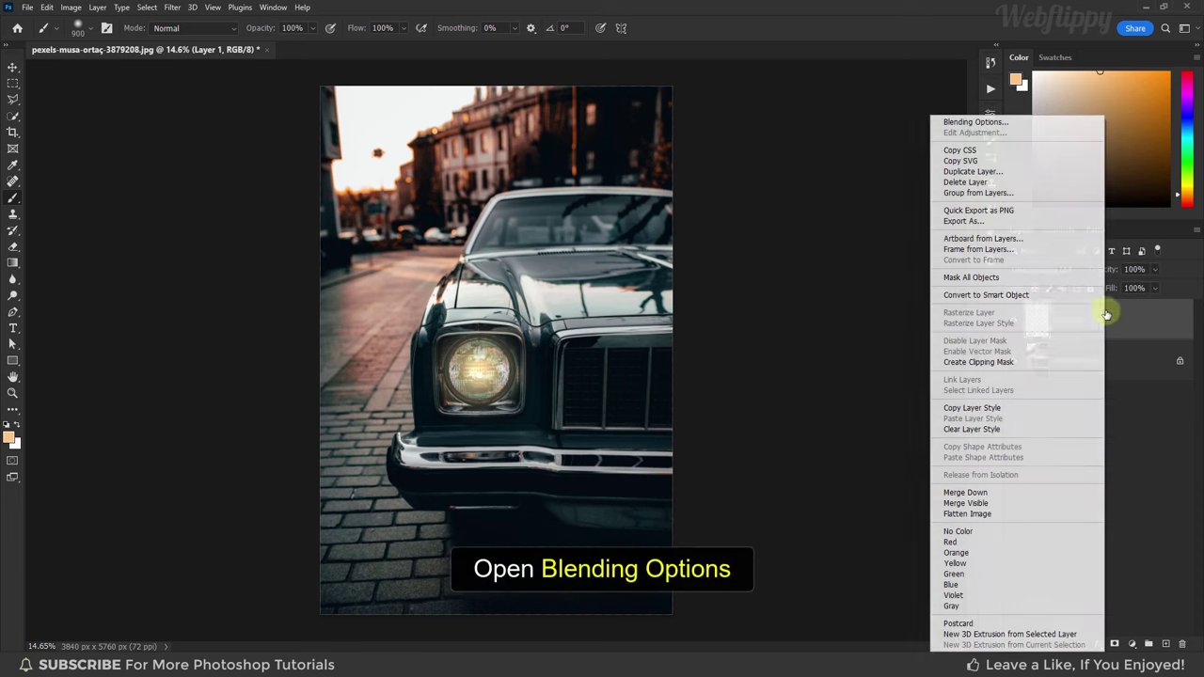
pyautogui.click(1010, 125)
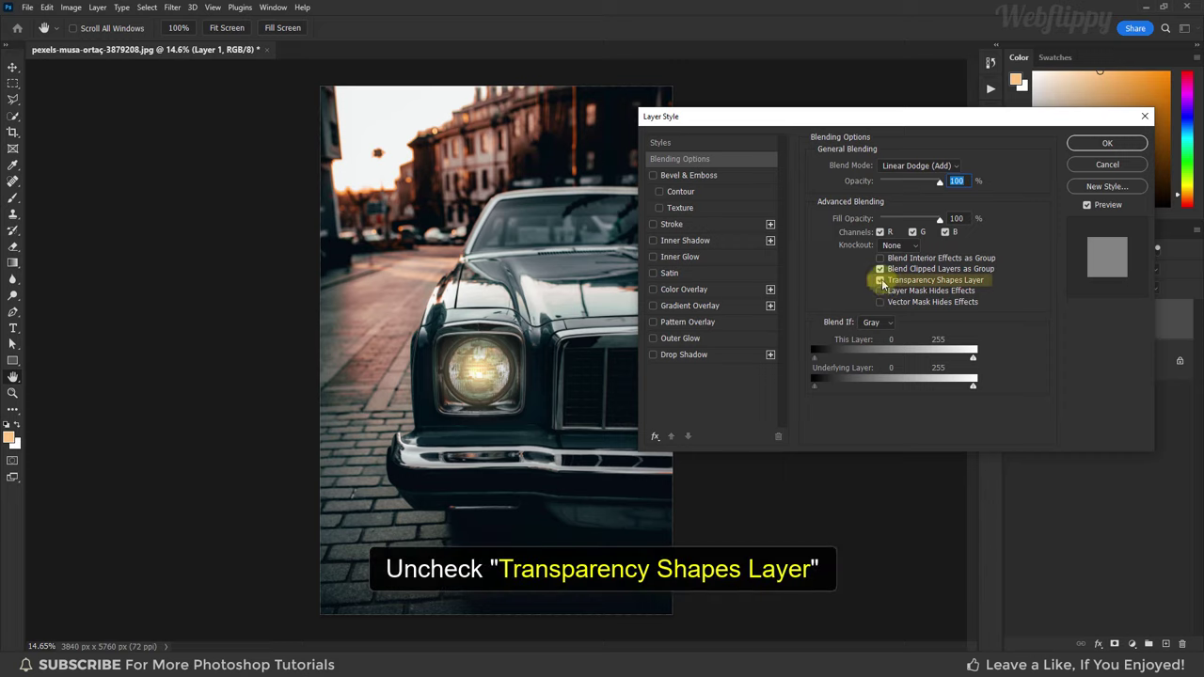
pyautogui.click(880, 282)
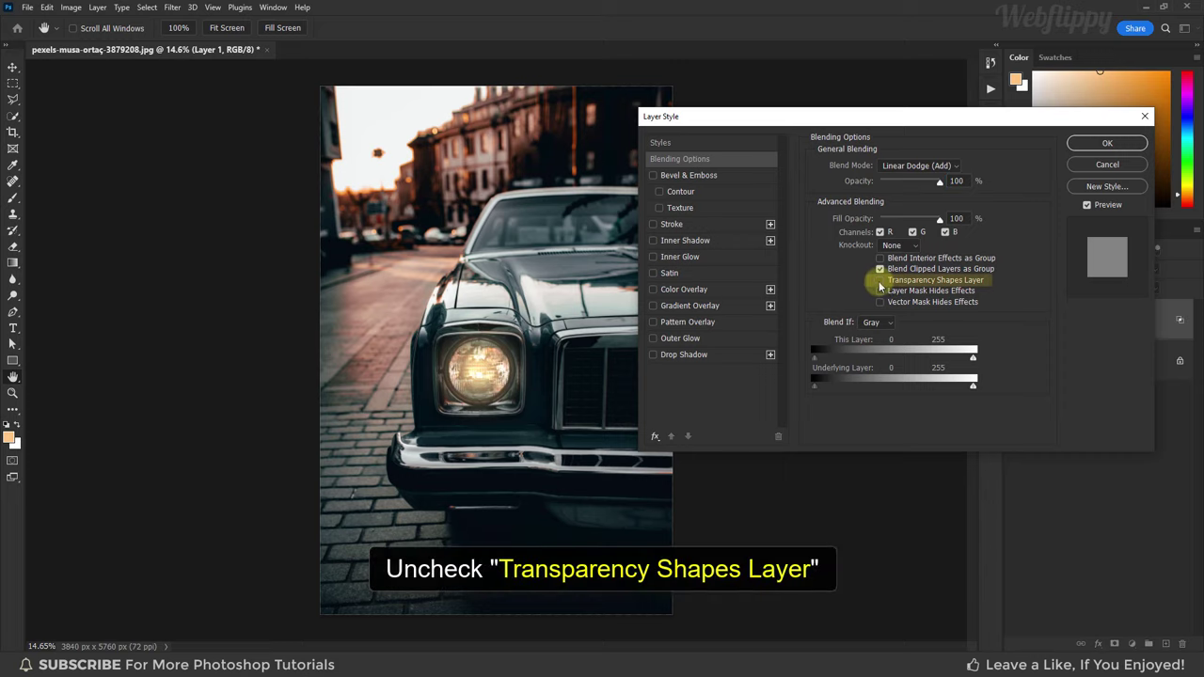
pyautogui.click(1076, 146)
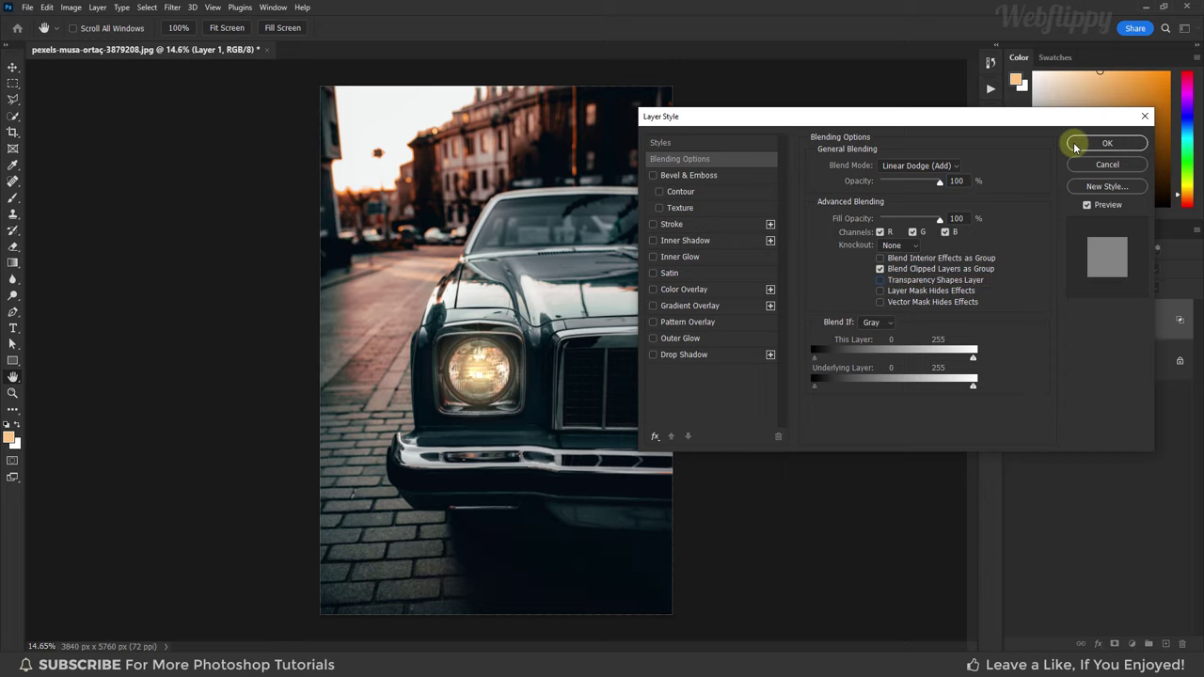
pyautogui.click(1014, 322)
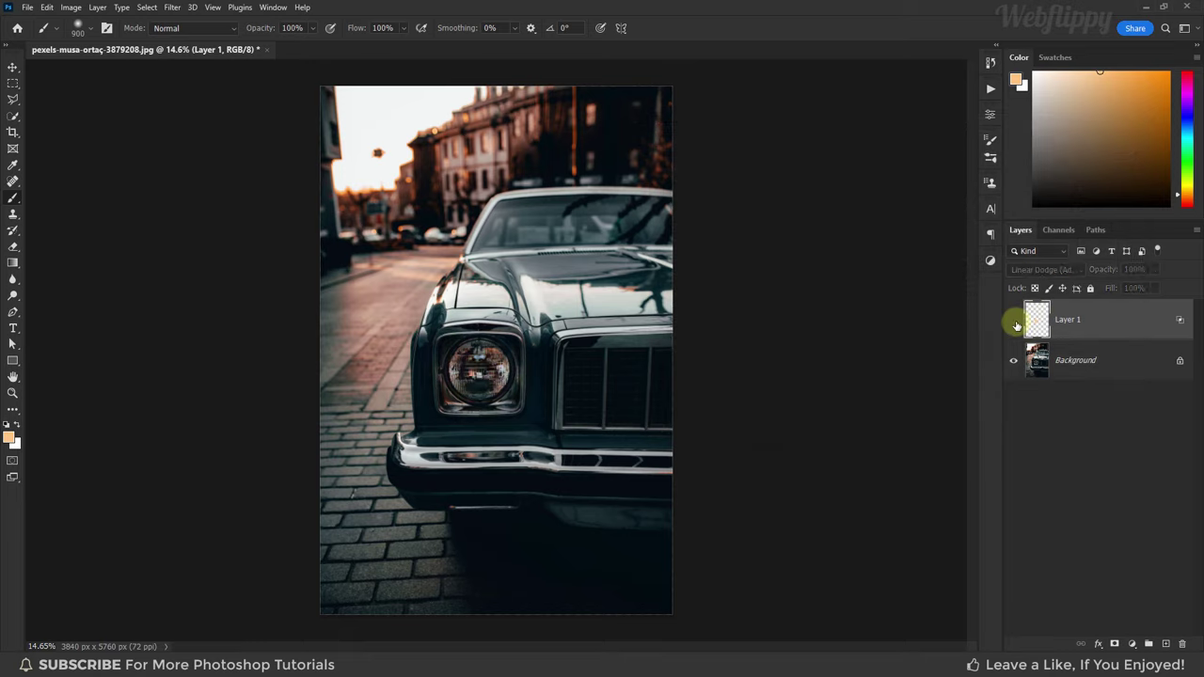
pyautogui.click(1014, 322)
# Step: Rename the glow layer to 'Light 1'
pyautogui.doubleClick(1069, 319)
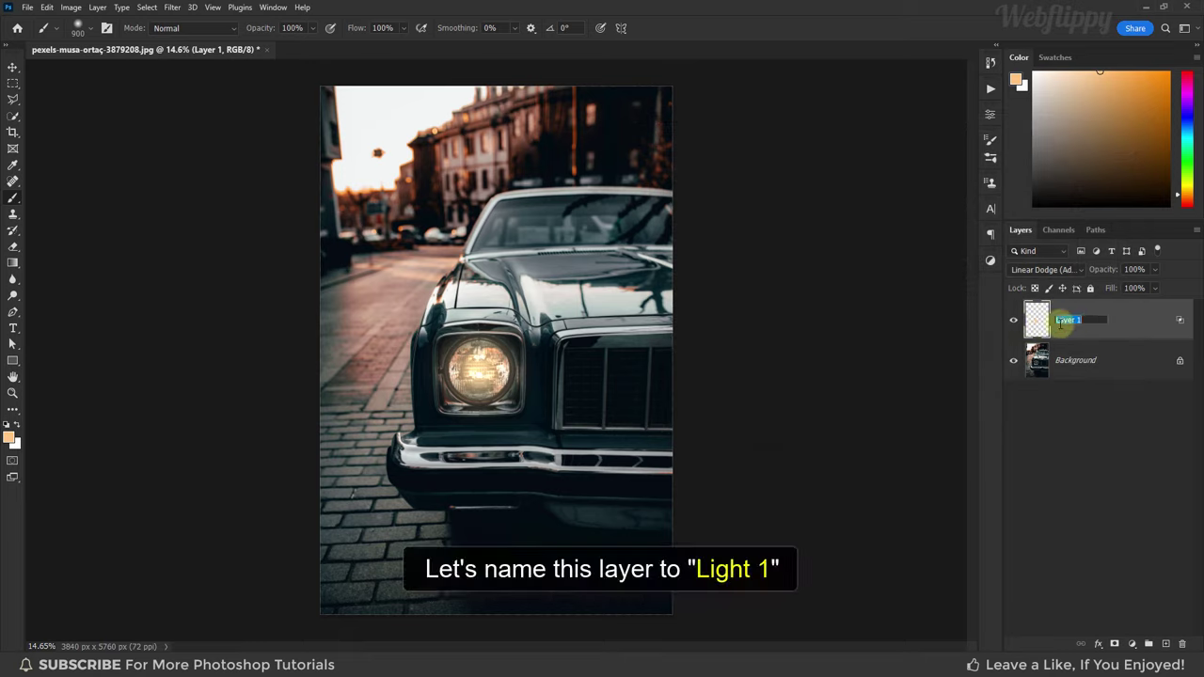
pyautogui.write('Light 1')
pyautogui.press('Return')
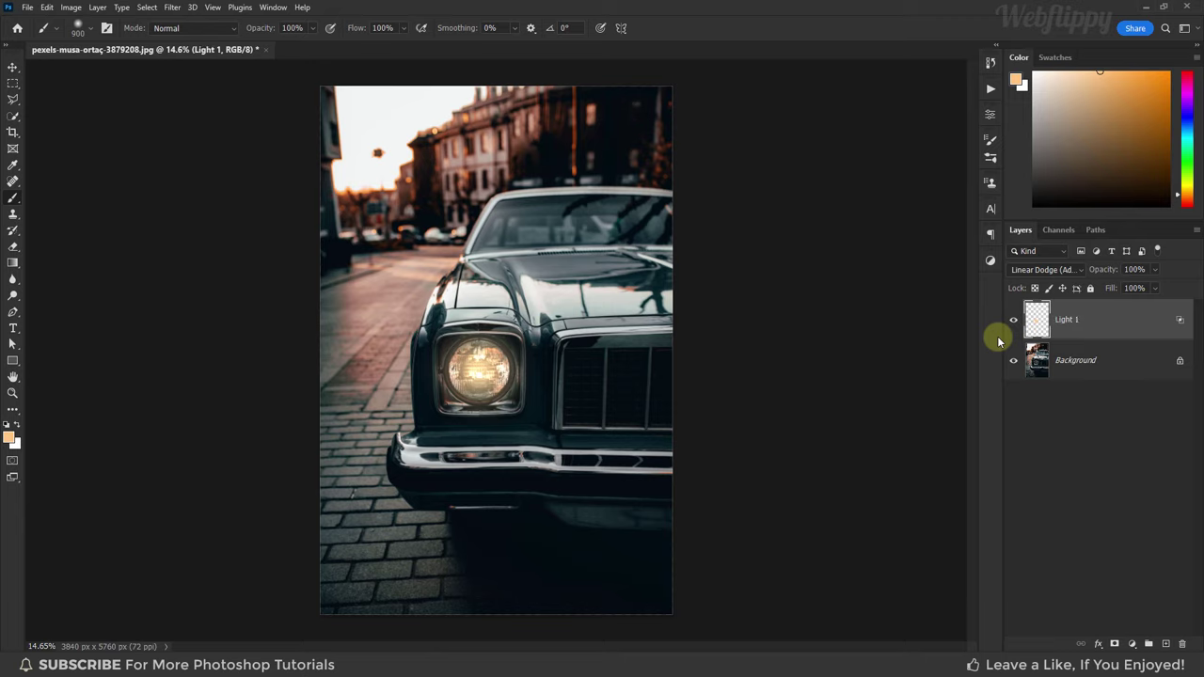
# Step: Add a new Linear Dodge (Add) layer with Transparency Shapes Layer turned off
pyautogui.click(1166, 645)
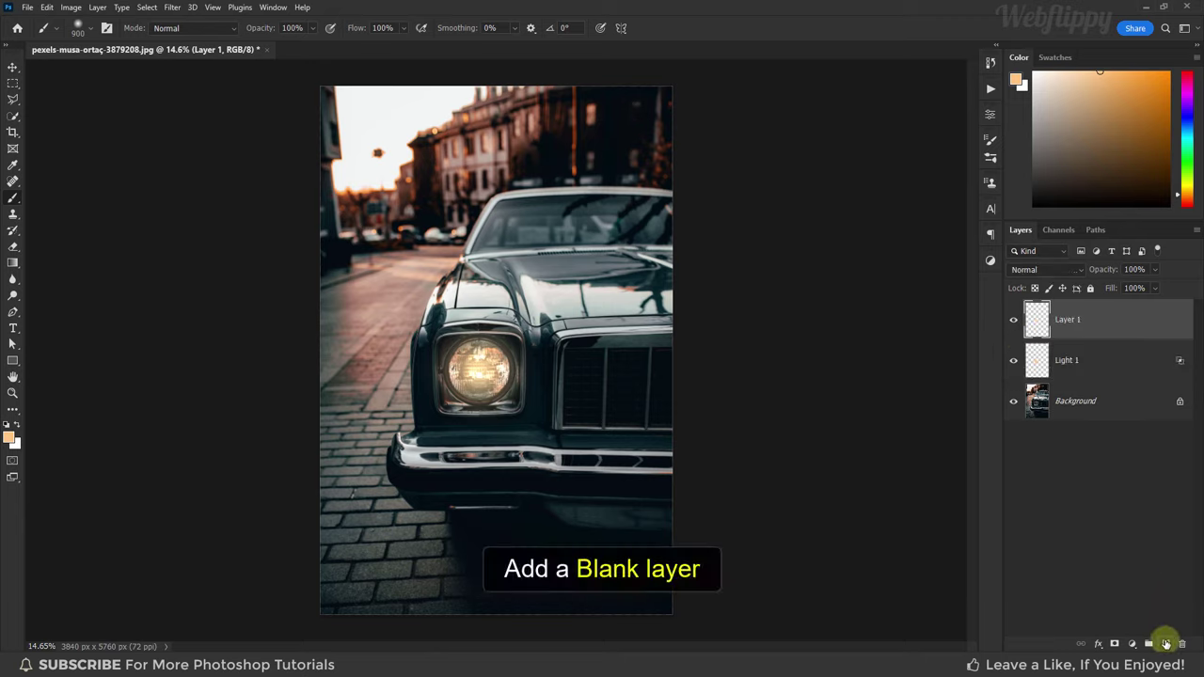
pyautogui.click(1044, 269)
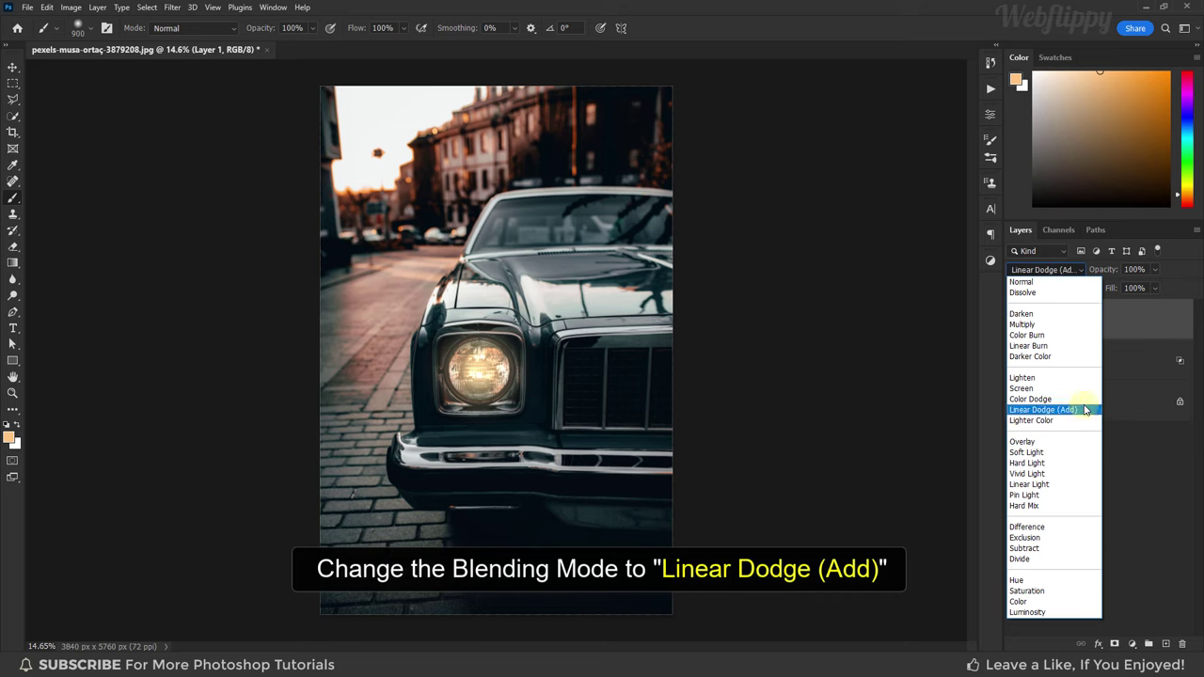
pyautogui.click(1086, 410)
pyautogui.rightClick(1110, 317)
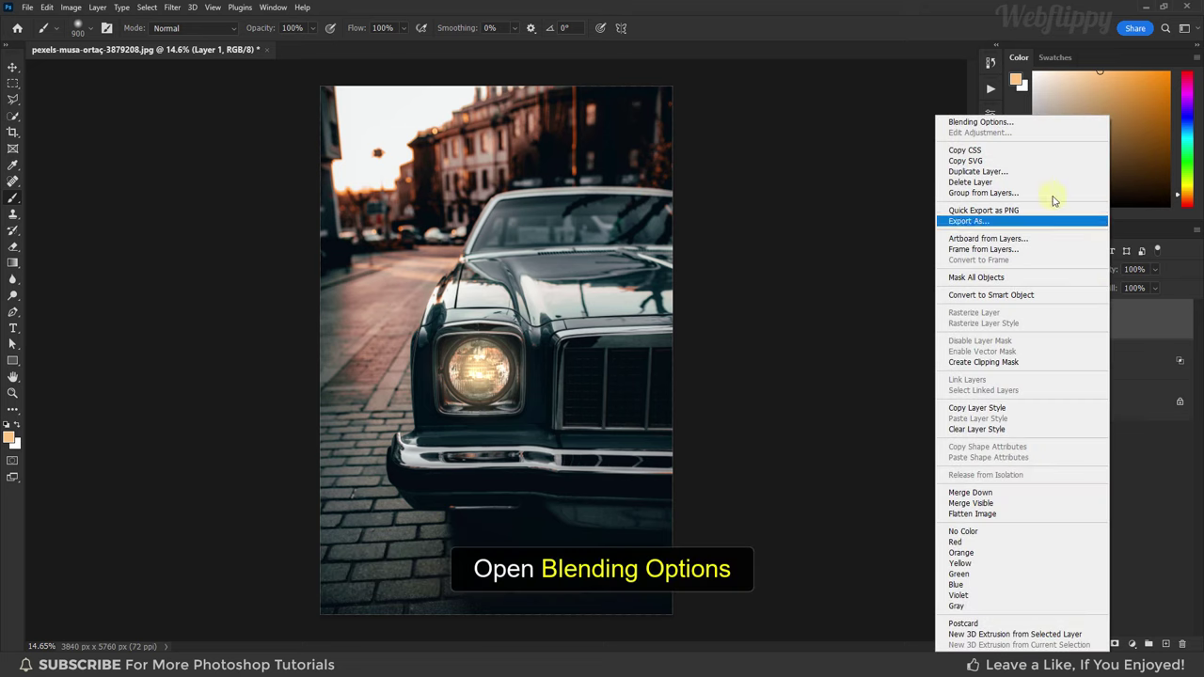
pyautogui.click(1039, 129)
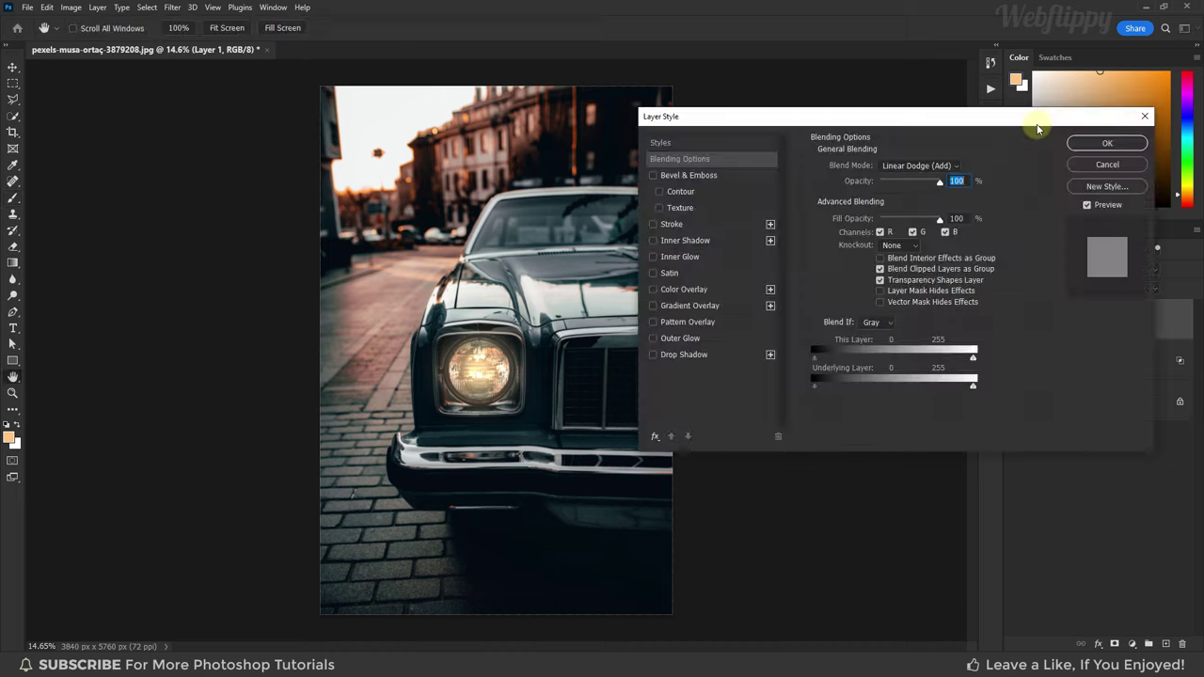
pyautogui.click(879, 282)
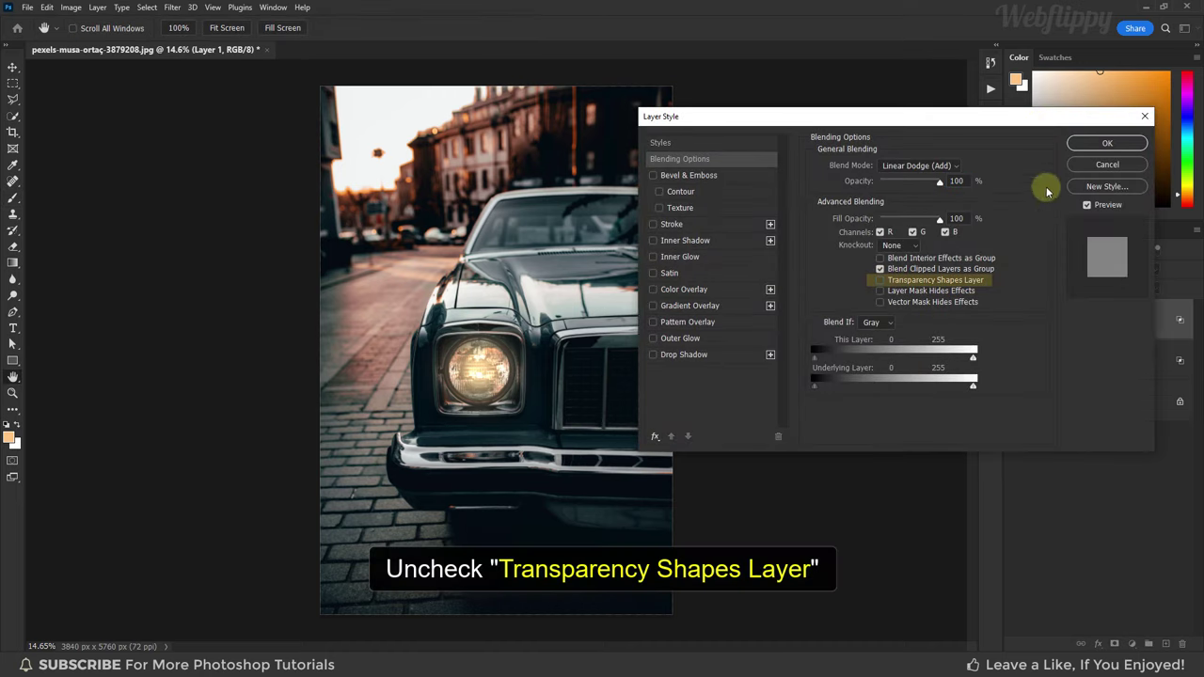
pyautogui.click(1091, 142)
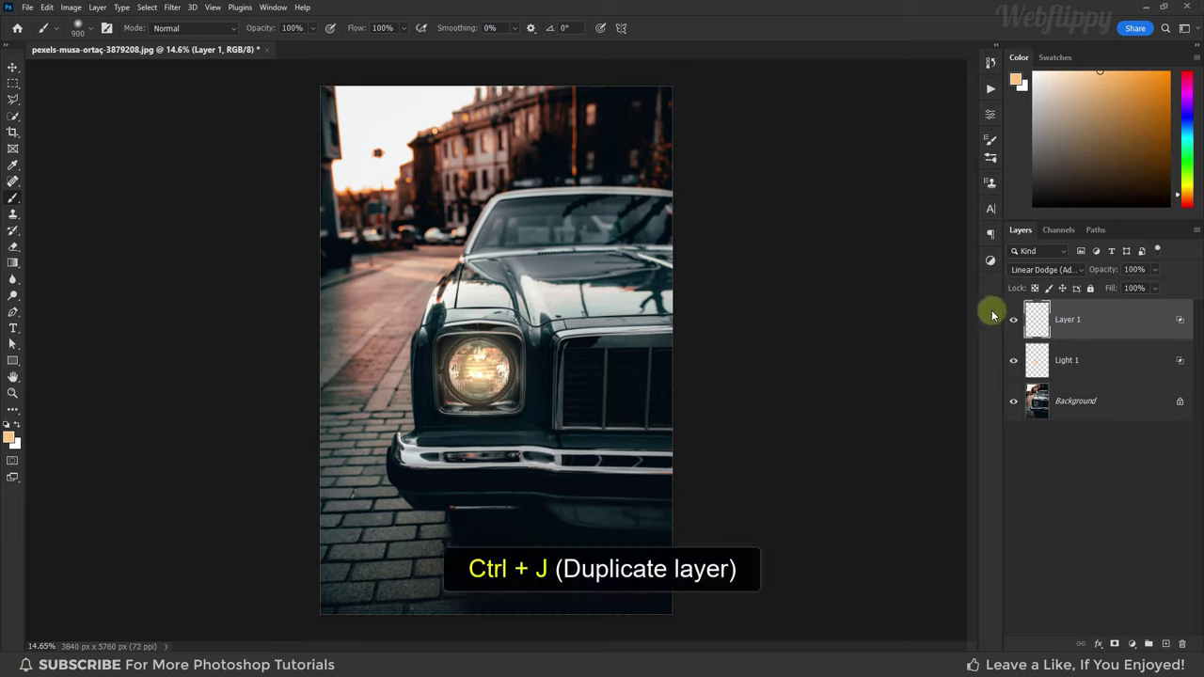
# Step: Duplicate it, hide the top copy, and name the layers Light 2, Reflection Light, Light Flare
pyautogui.hotkey('ctrl', 'j')
pyautogui.hotkey('ctrl', 'j')
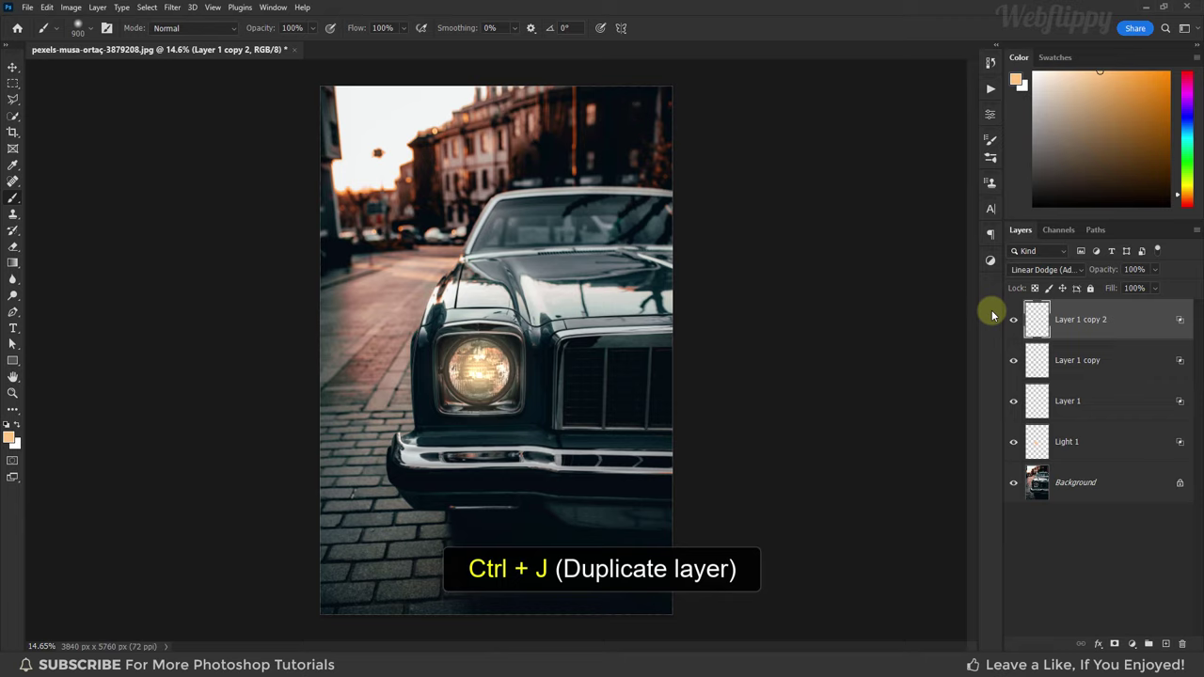
pyautogui.click(1013, 320)
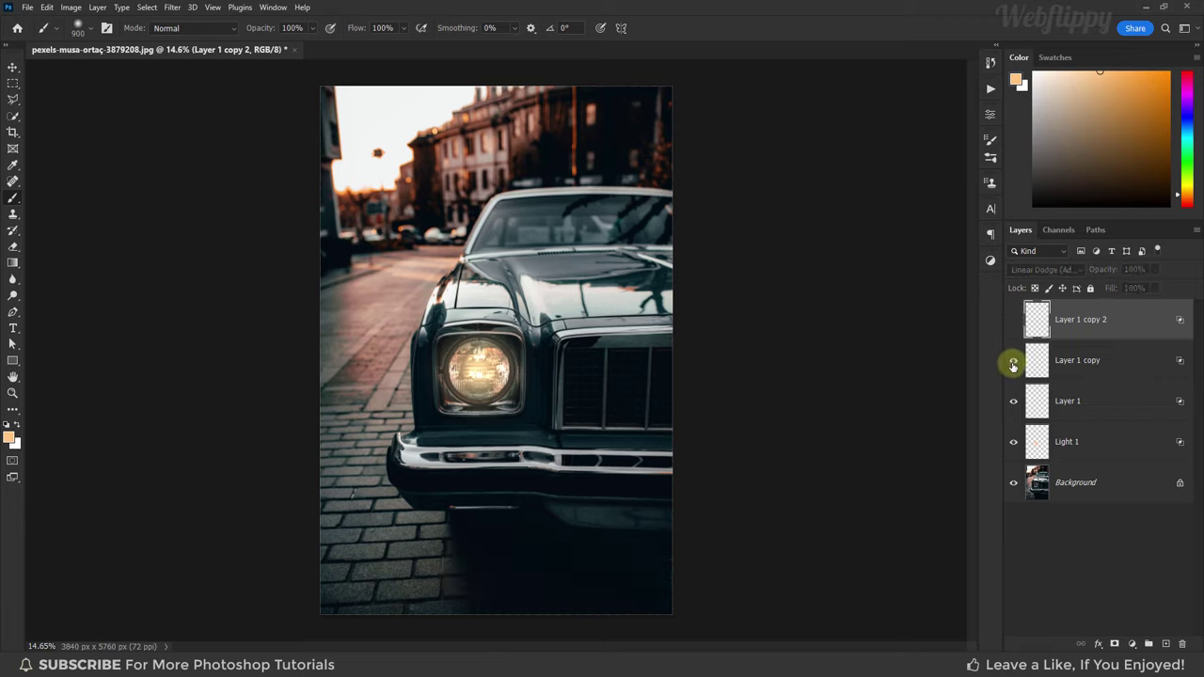
pyautogui.doubleClick(1070, 402)
pyautogui.write('Light 2')
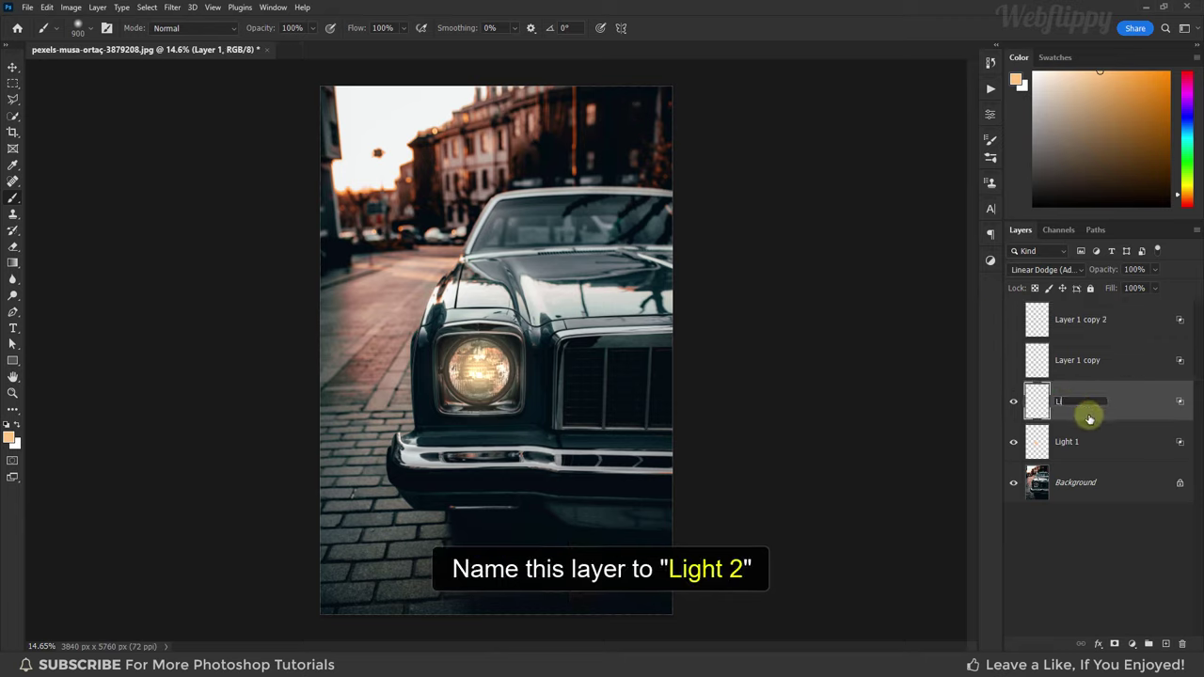
pyautogui.doubleClick(1080, 361)
pyautogui.write('Reflection Light')
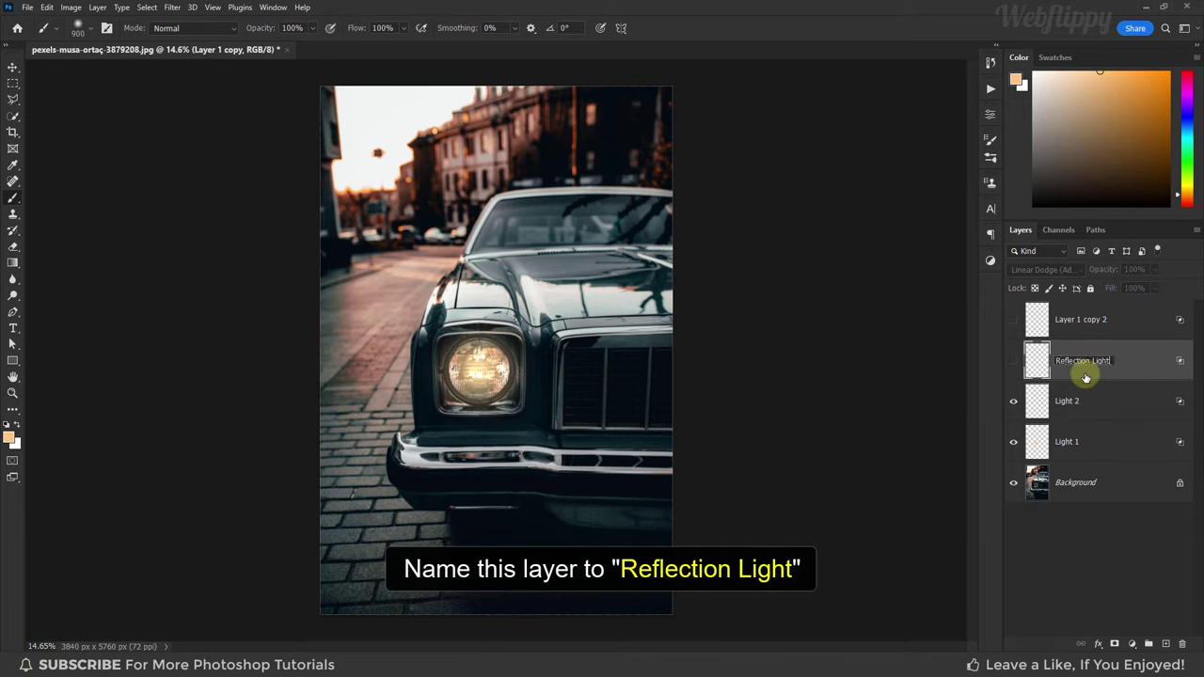
pyautogui.press('Return')
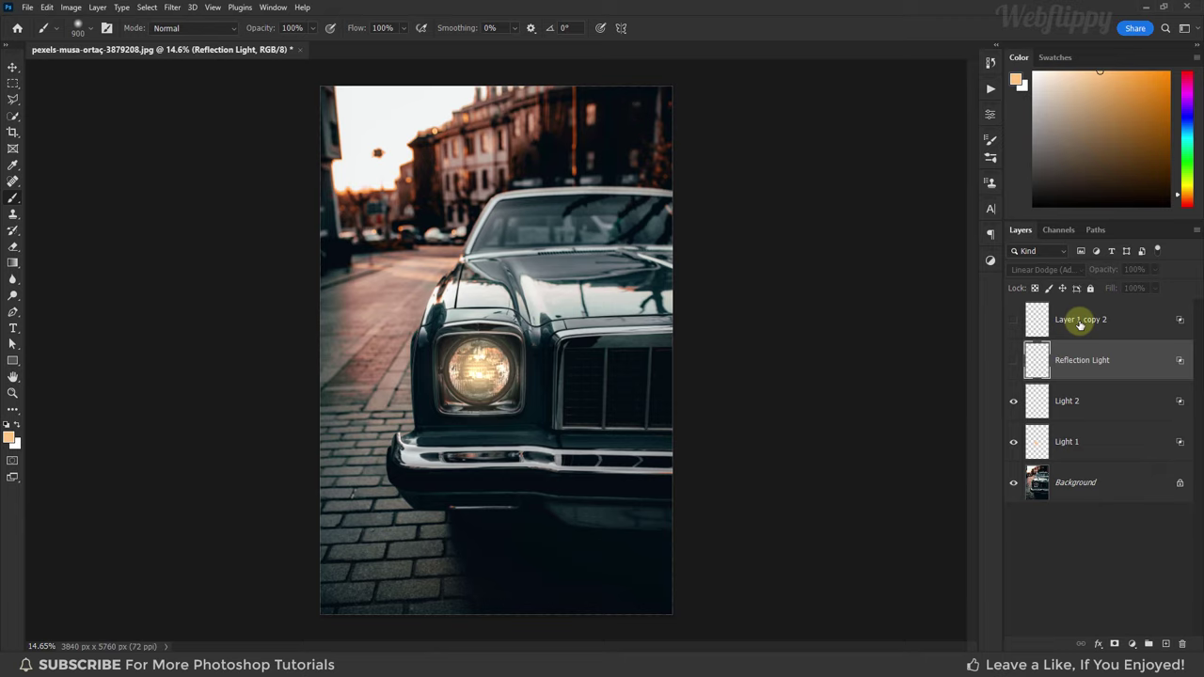
pyautogui.doubleClick(1079, 325)
pyautogui.write('Light Flare')
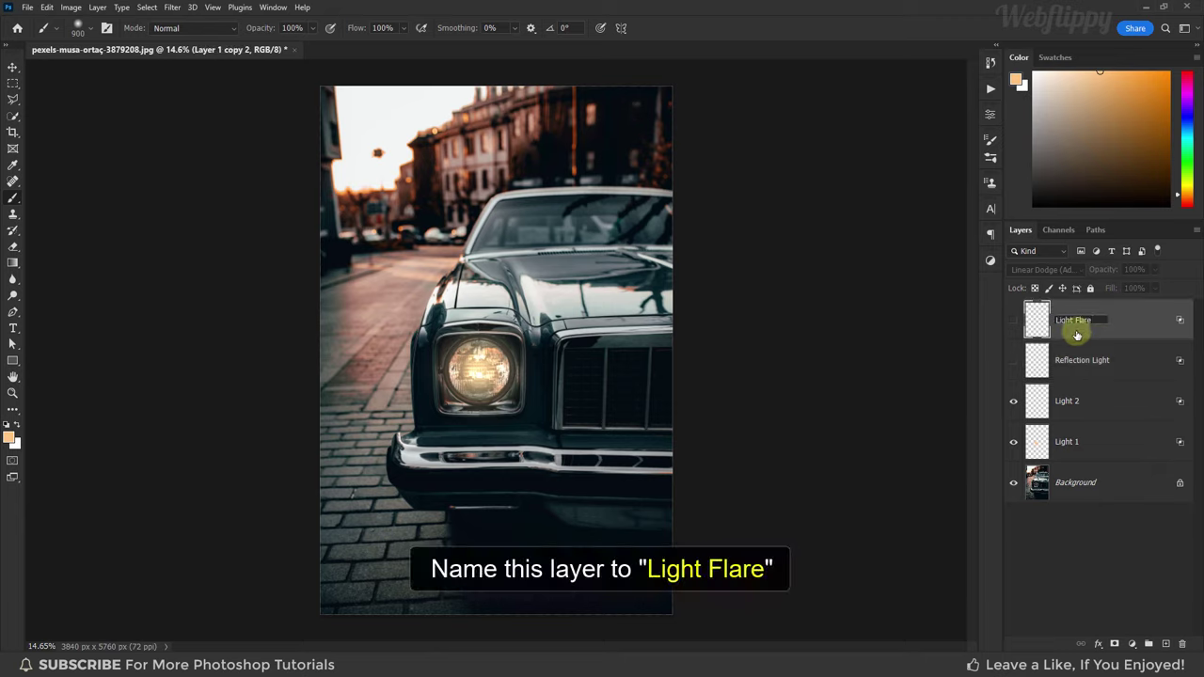
pyautogui.press('Return')
# Step: Paint a brighter glow into the headlight on the Light 2 layer
pyautogui.click(1061, 402)
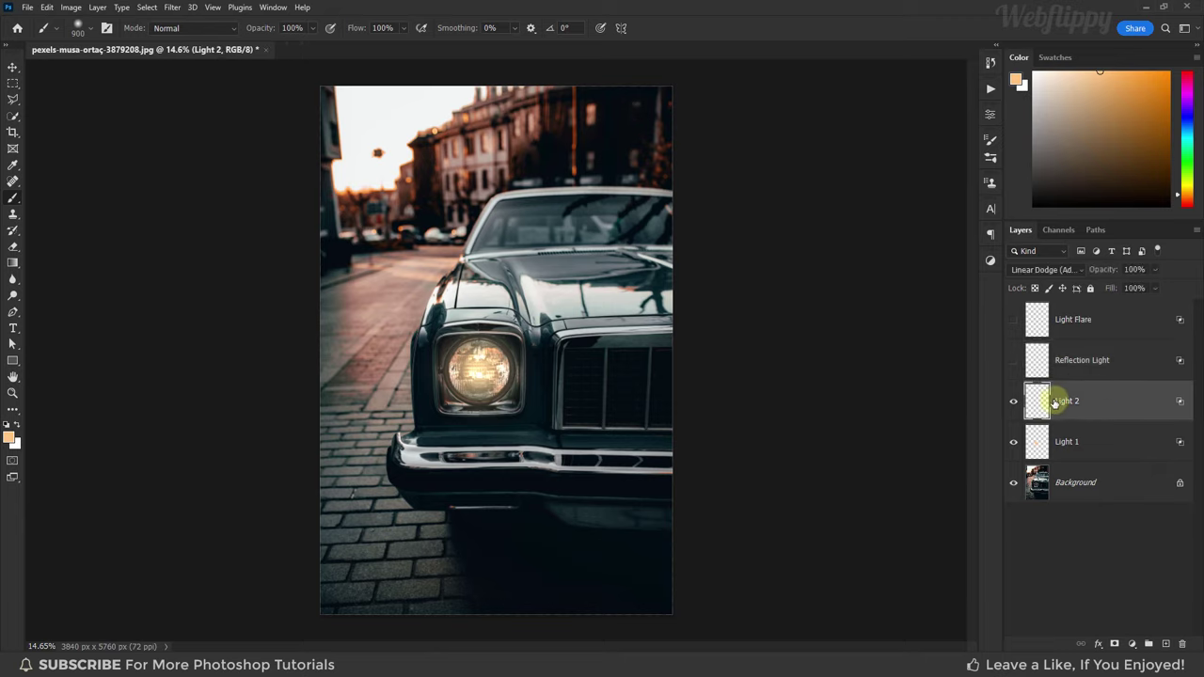
pyautogui.moveTo(524, 363); pyautogui.dragTo(475, 367)
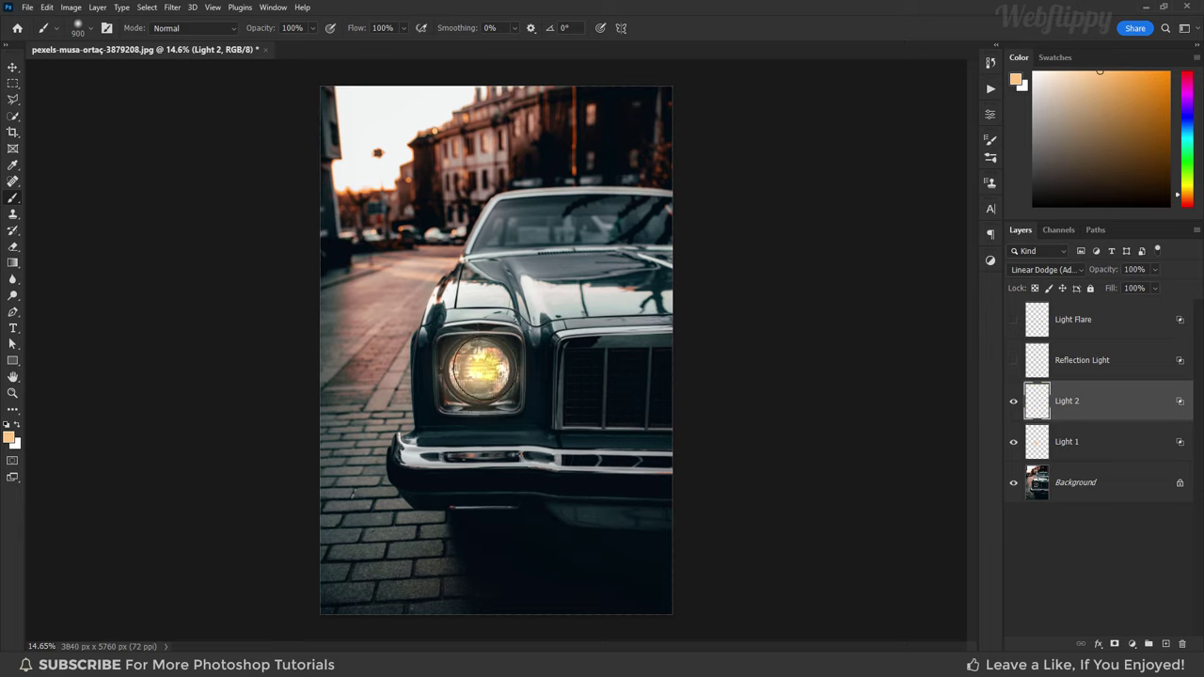
pyautogui.press(']')
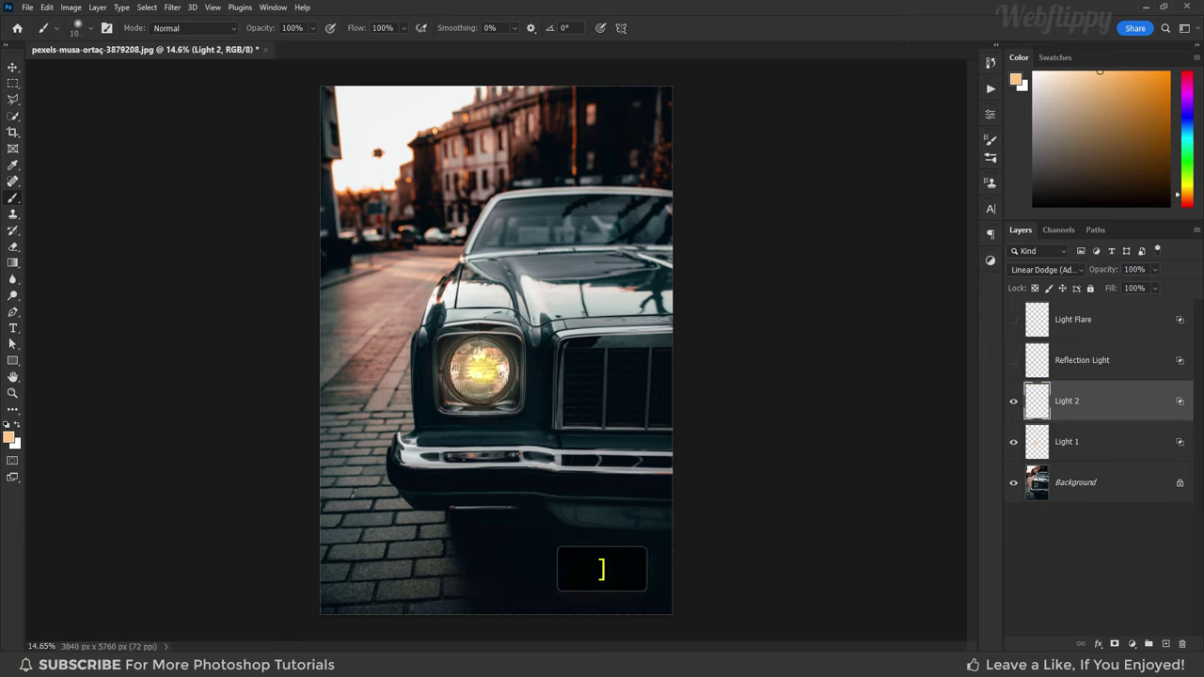
pyautogui.click(479, 368)
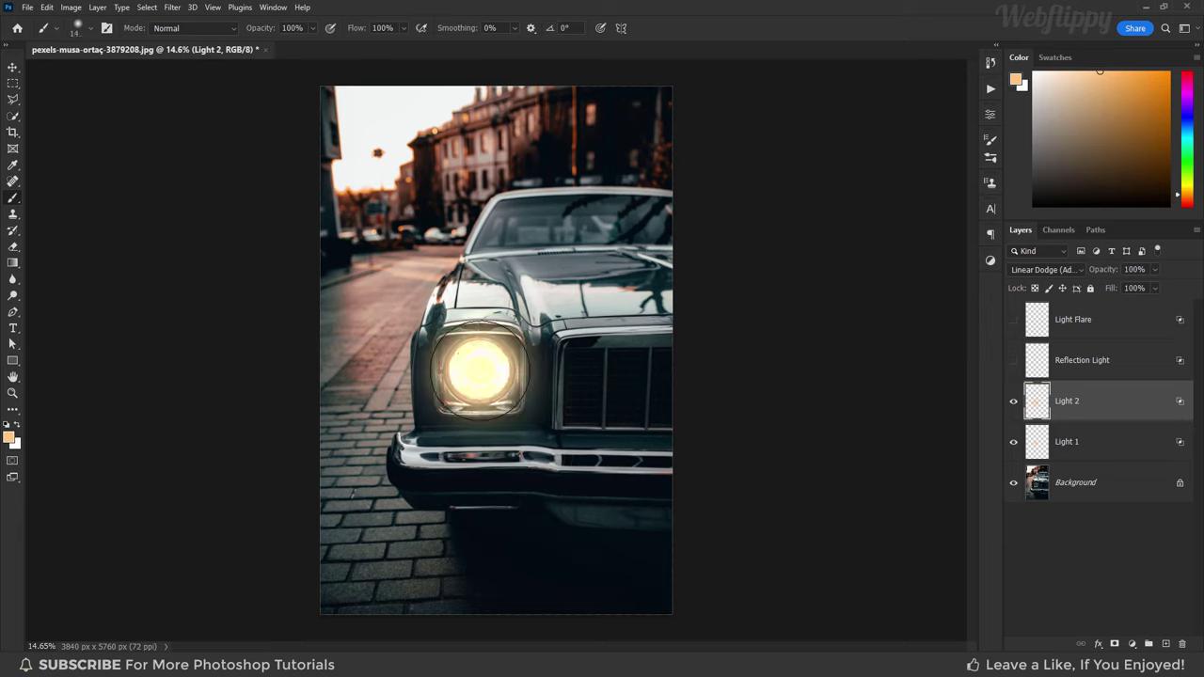
# Step: Lower Light 2's fill to 60% and compare it on and off
pyautogui.click(1155, 288)
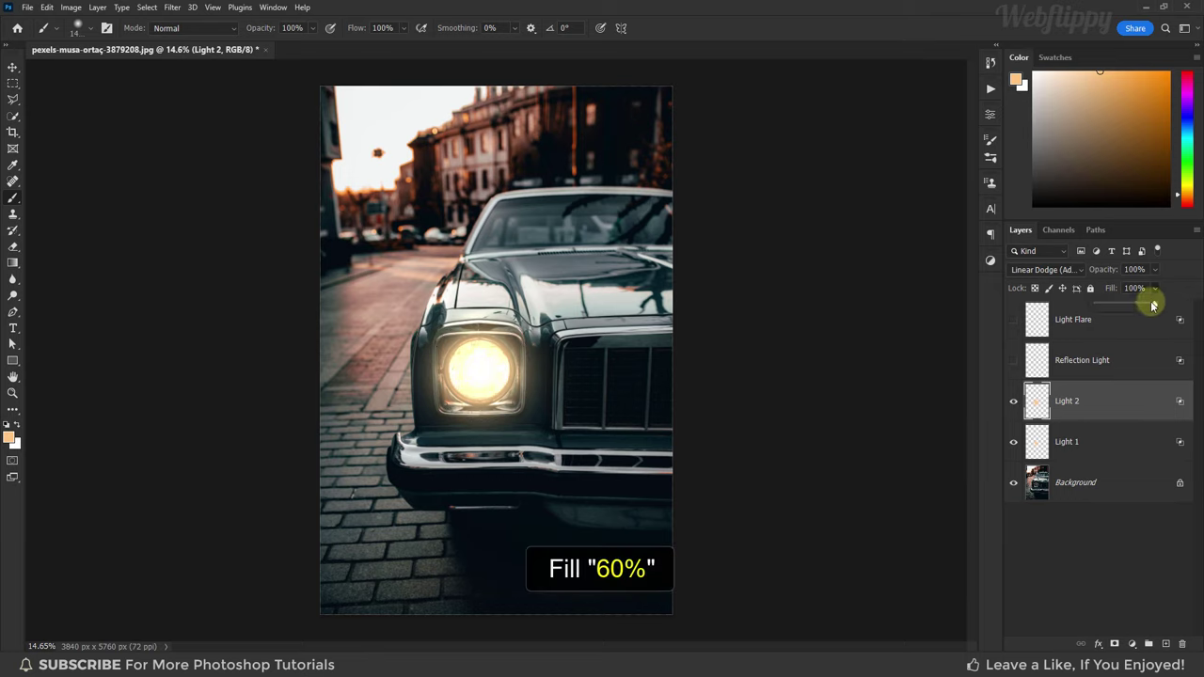
pyautogui.moveTo(1157, 304); pyautogui.dragTo(1133, 308)
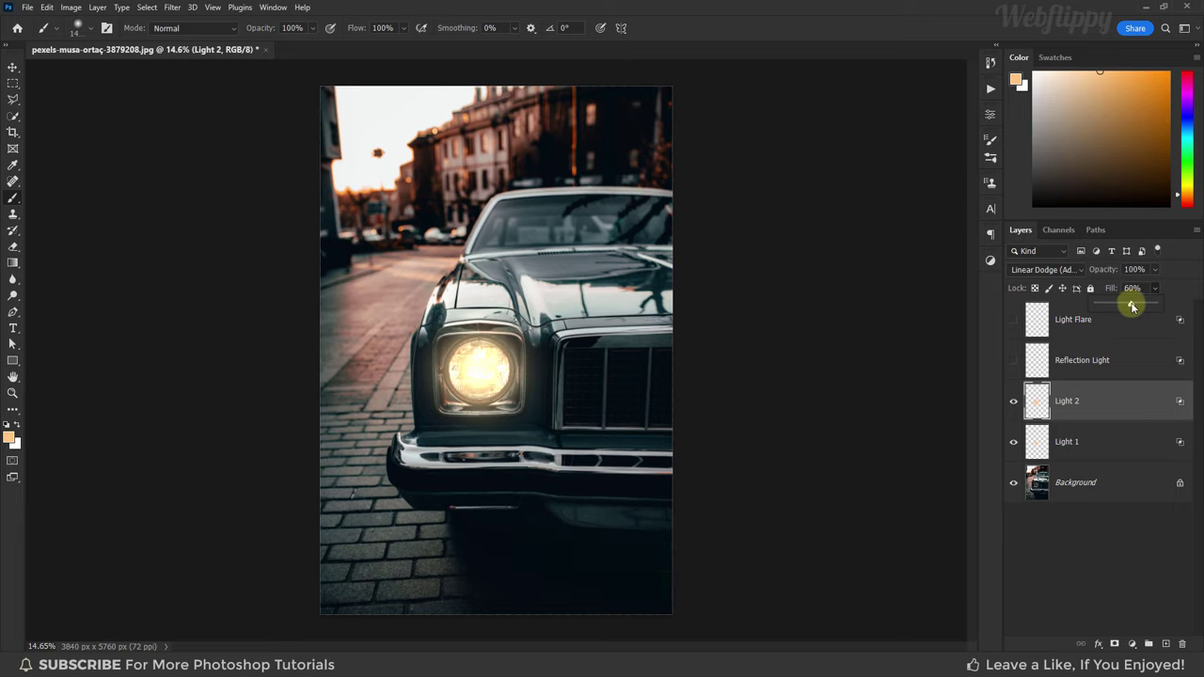
pyautogui.click(1014, 402)
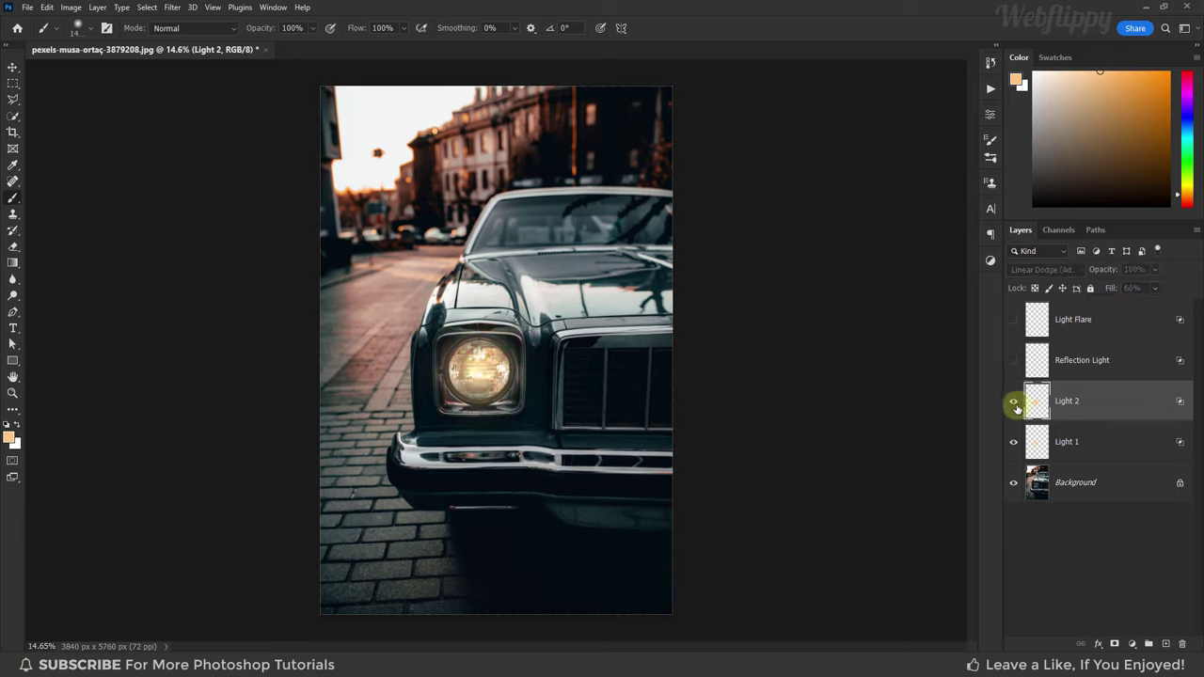
pyautogui.click(1014, 403)
pyautogui.click(1040, 365)
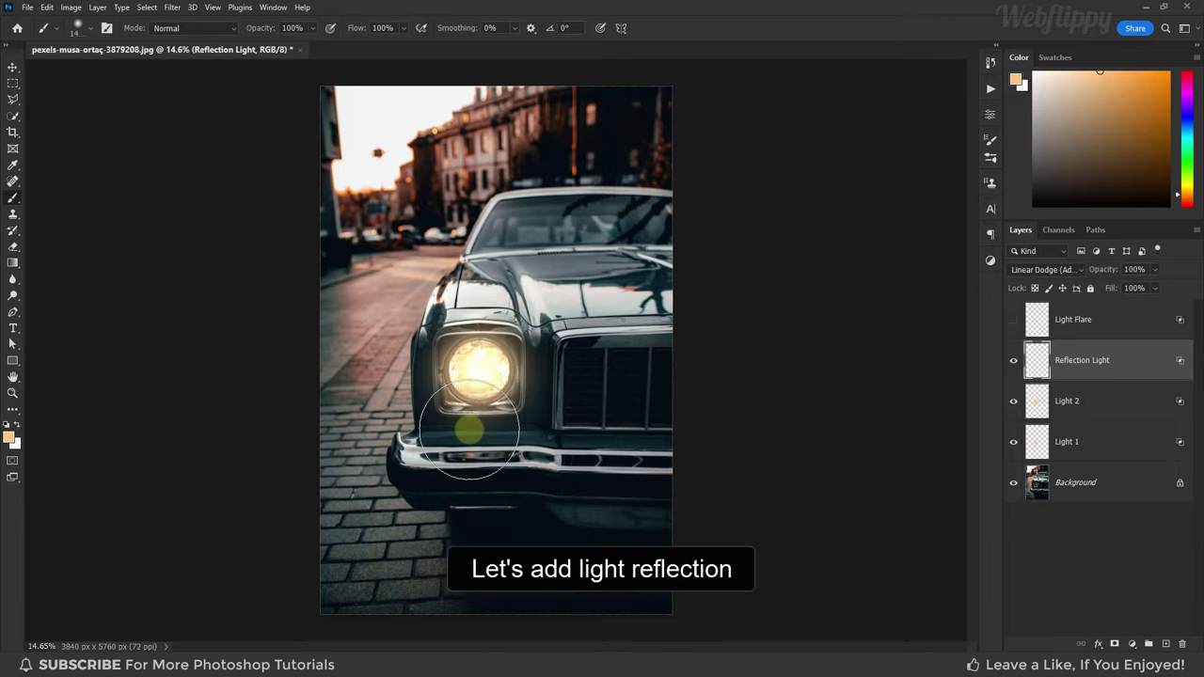
# Step: With a smaller brush paint a warm bumper reflection, then a larger glow under the headlight
pyautogui.press('[')
pyautogui.press('[')
pyautogui.press('[')
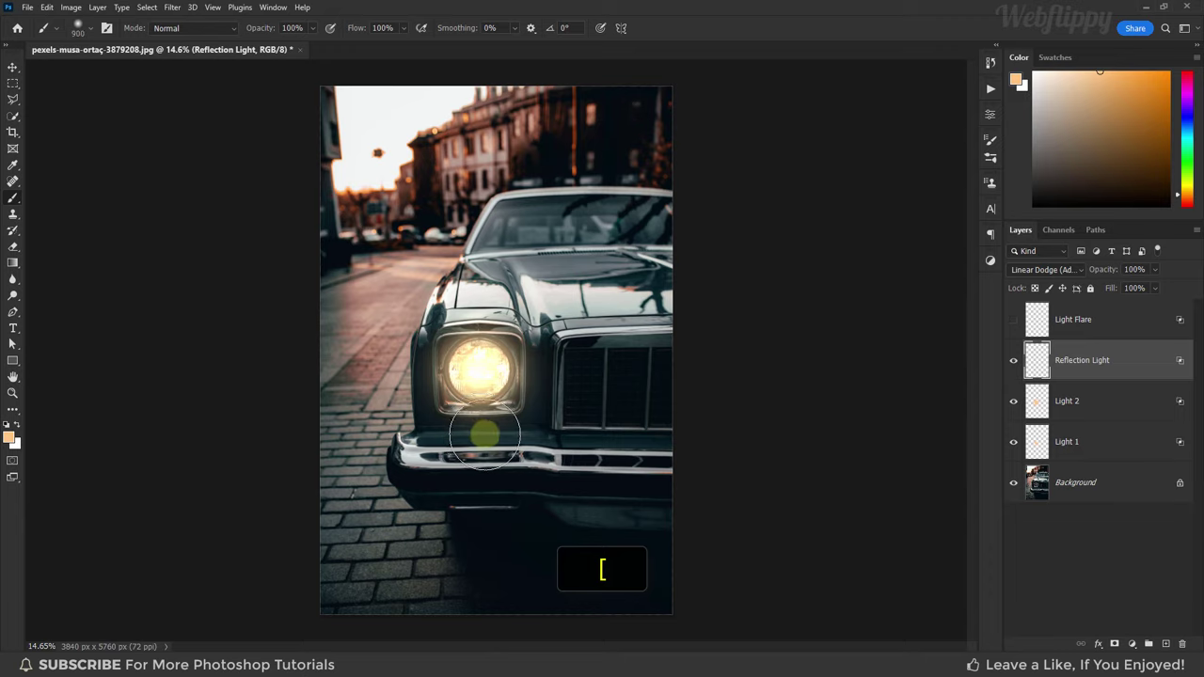
pyautogui.press('[')
pyautogui.press('[')
pyautogui.press('[')
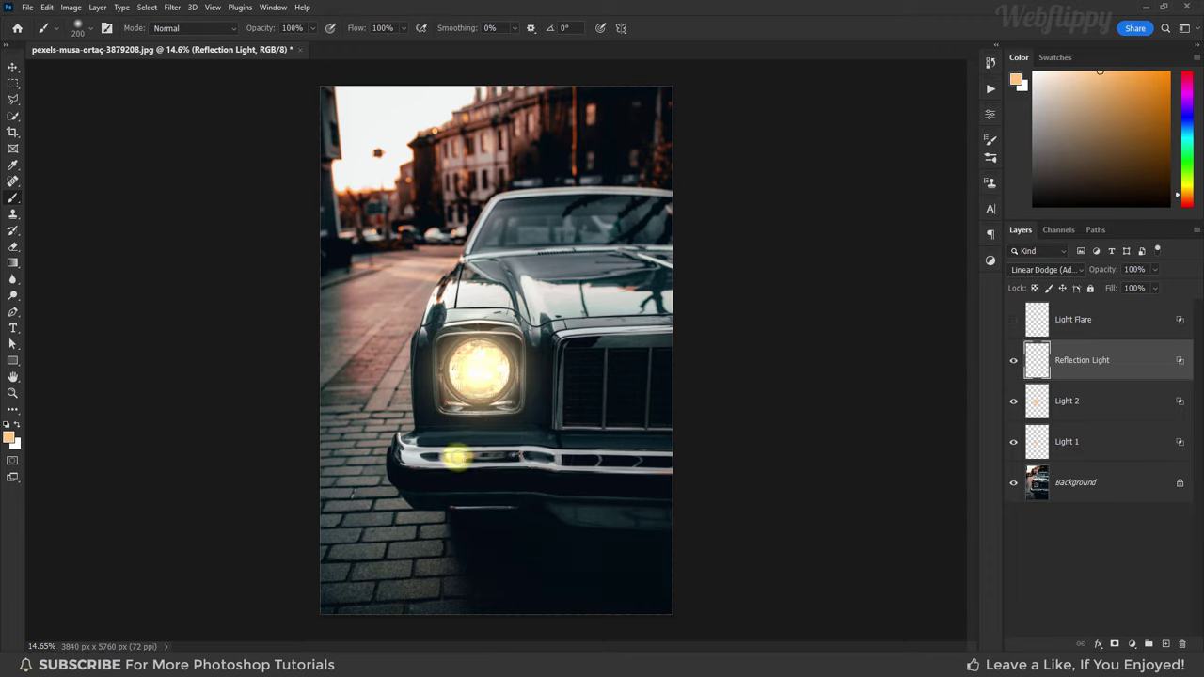
pyautogui.moveTo(455, 458); pyautogui.dragTo(510, 457)
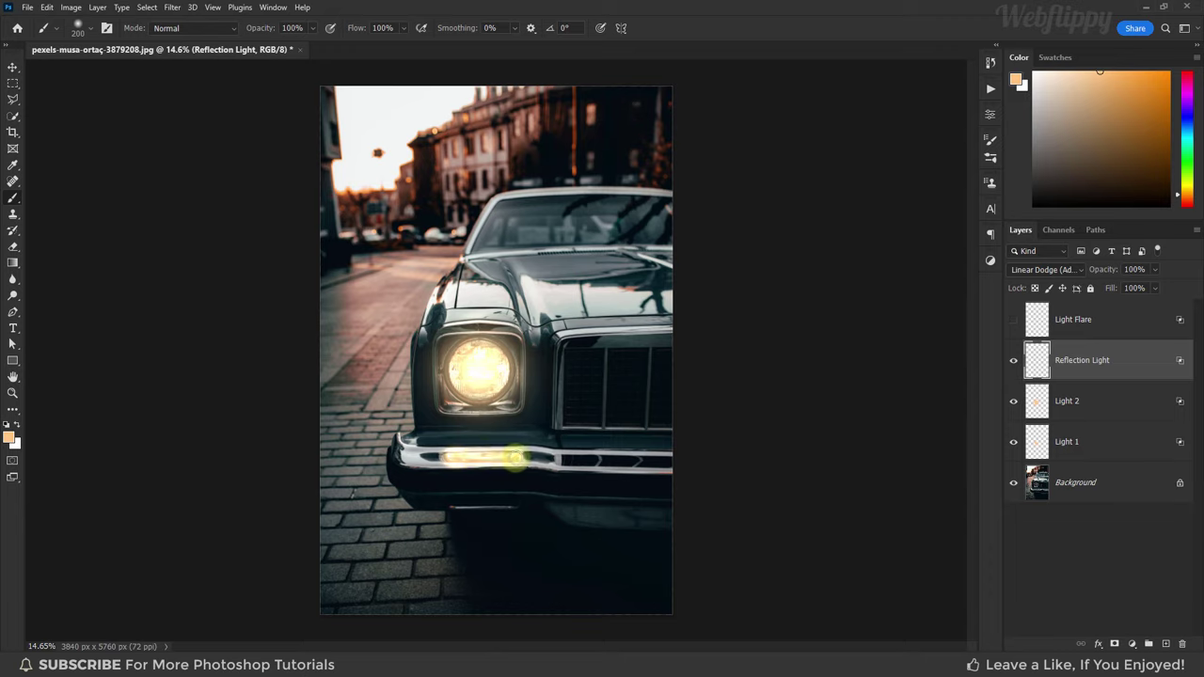
pyautogui.press(']')
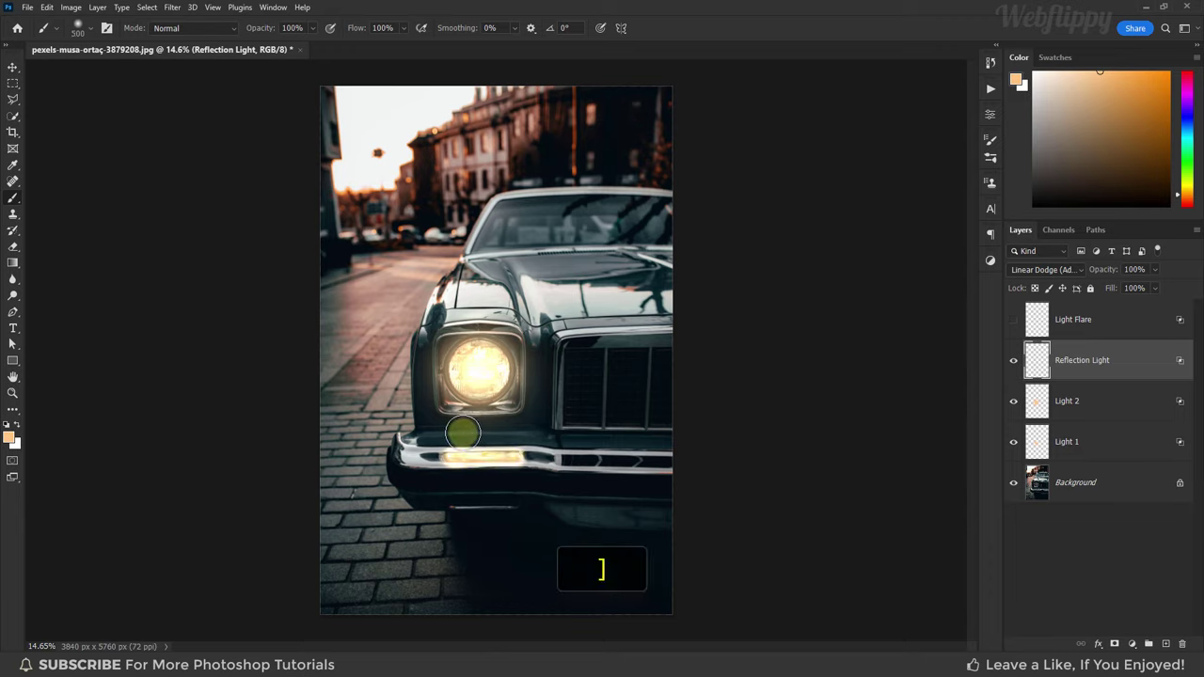
pyautogui.moveTo(462, 433)
pyautogui.mouseDown()
pyautogui.moveTo(491, 433)
pyautogui.moveTo(470, 431)
pyautogui.mouseUp()
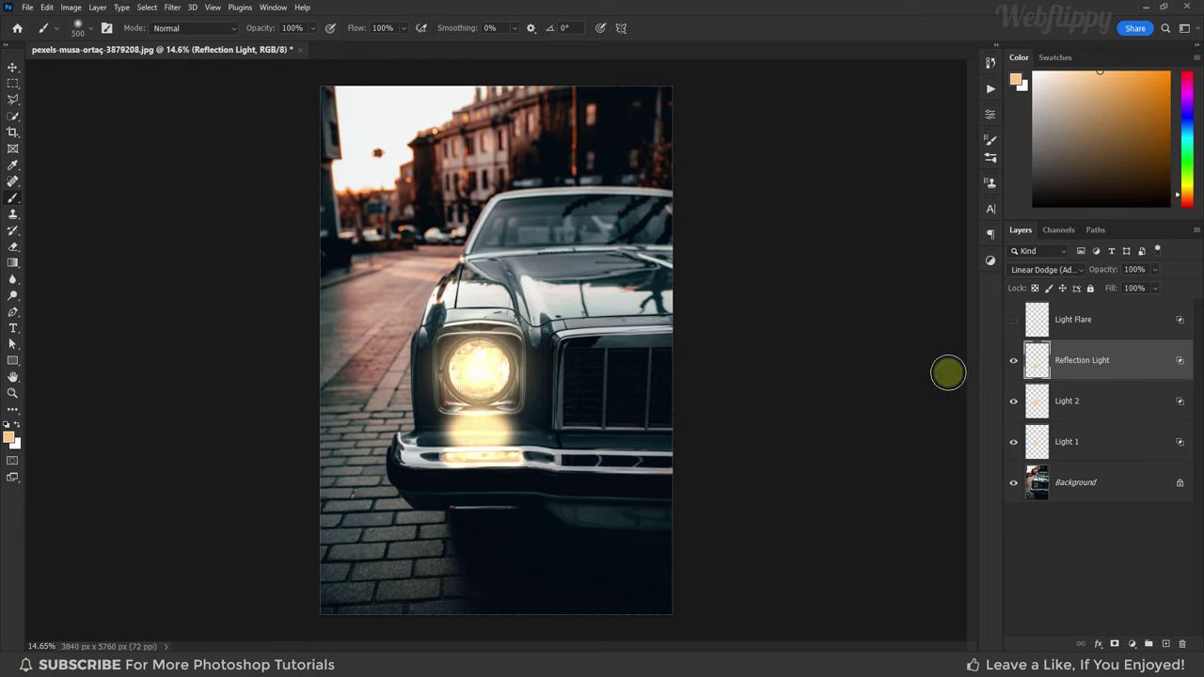
# Step: Split Reflection Light's Blend If Underlying Layer black slider to 40/80, then compare
pyautogui.rightClick(1125, 361)
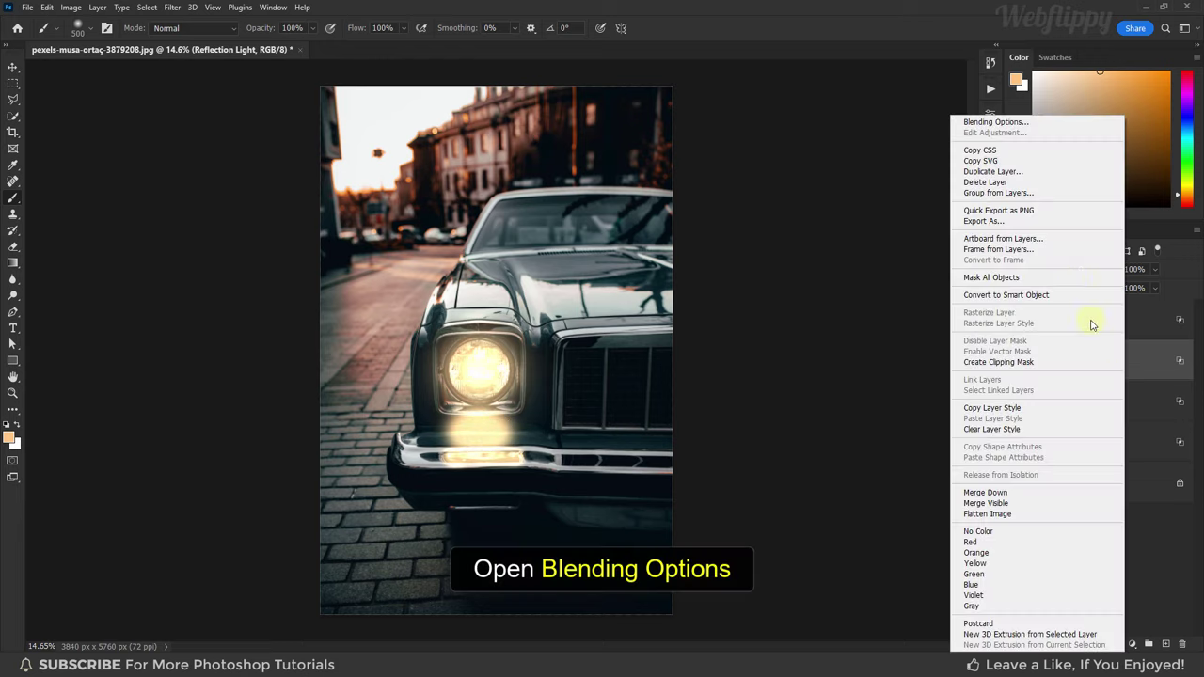
pyautogui.click(1030, 125)
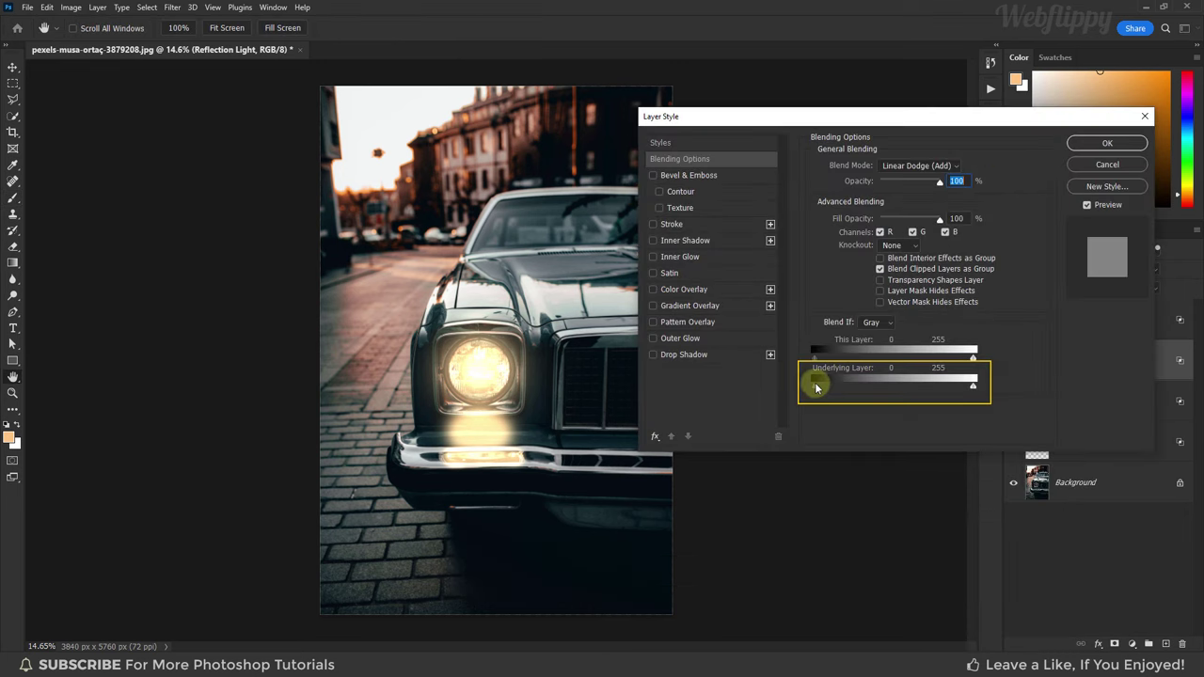
pyautogui.moveTo(814, 386)
pyautogui.mouseDown()
pyautogui.moveTo(868, 387)
pyautogui.moveTo(841, 390)
pyautogui.mouseUp()
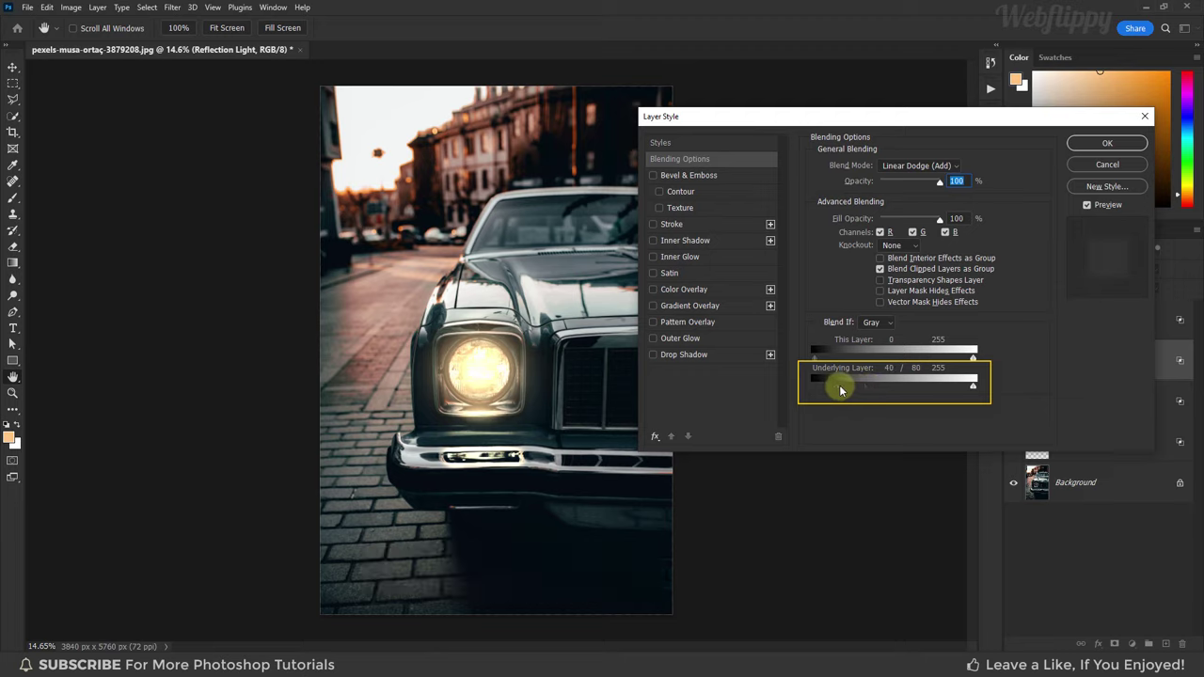
pyautogui.click(1083, 147)
pyautogui.click(1014, 359)
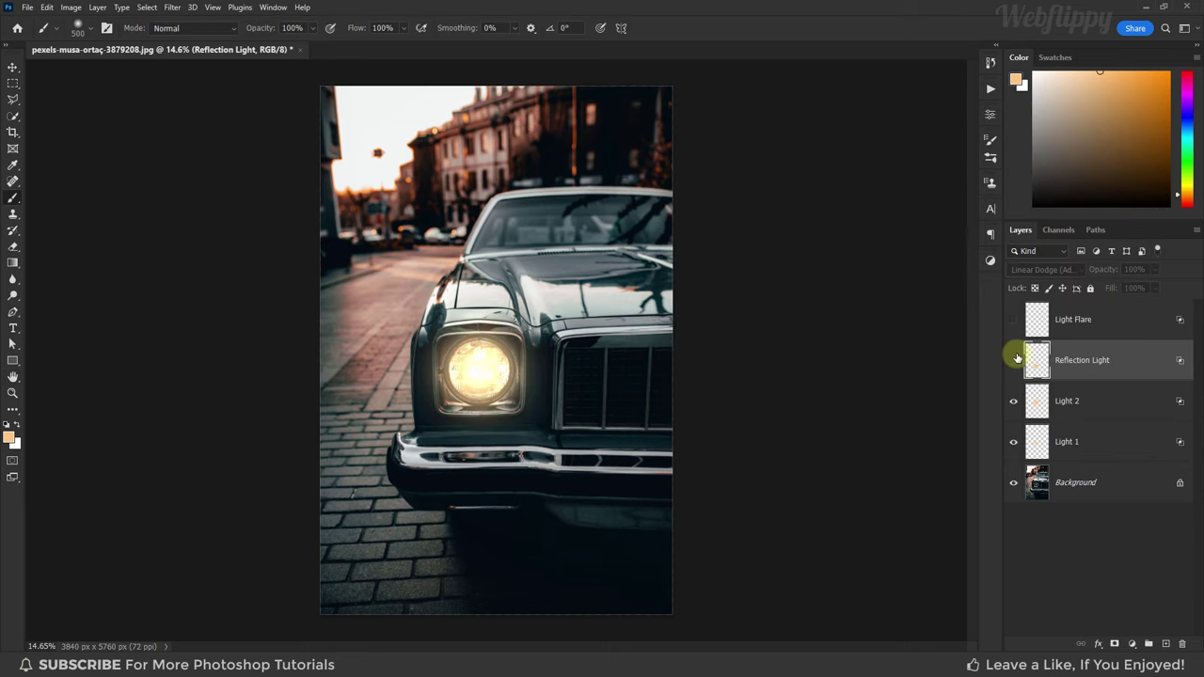
pyautogui.click(1014, 359)
pyautogui.click(1014, 360)
pyautogui.click(1014, 360)
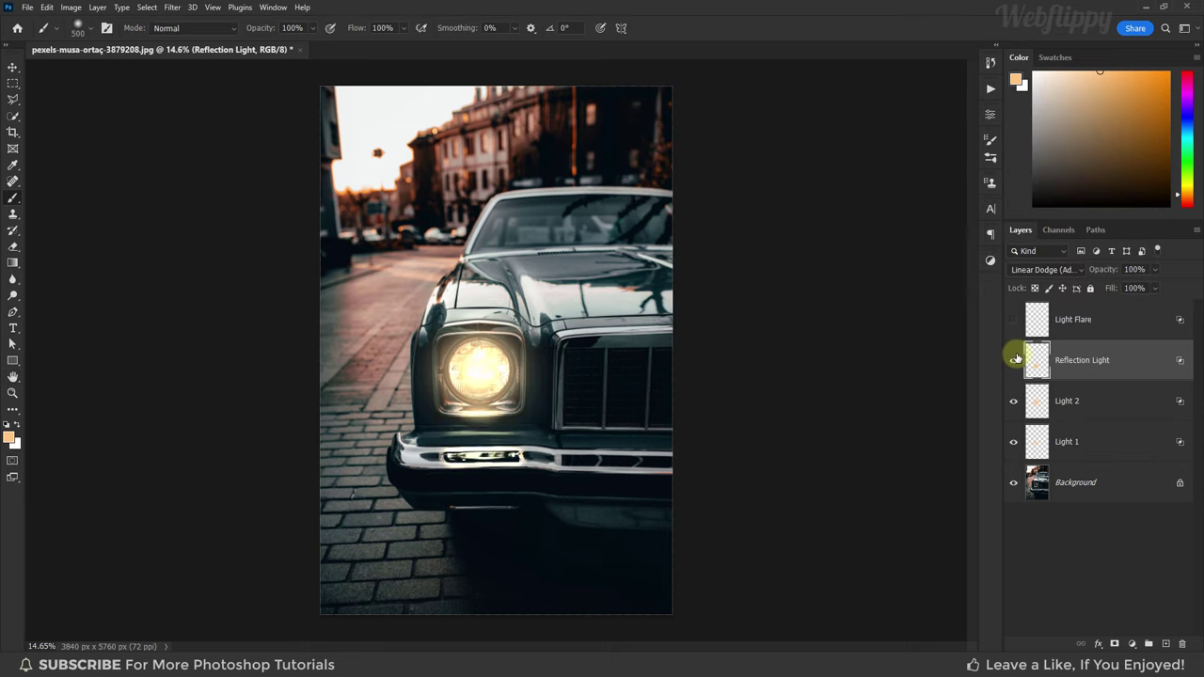
# Step: Paint a large soft flare over the headlight on the Light Flare layer
pyautogui.click(1034, 320)
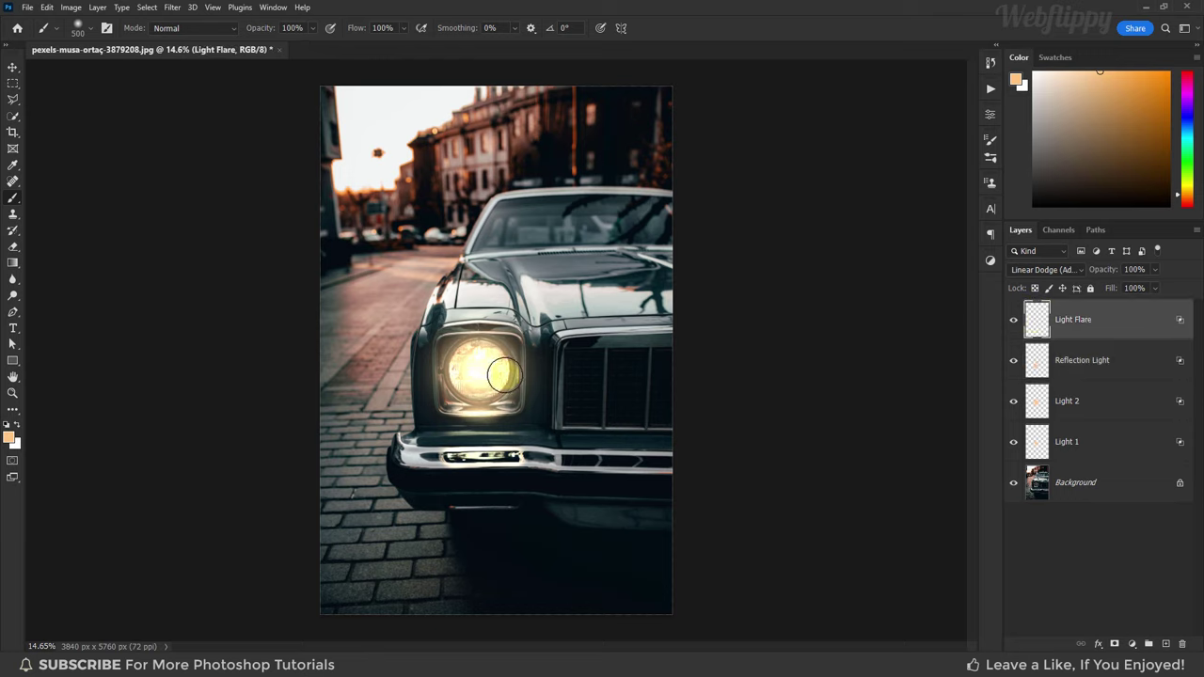
pyautogui.press(']')
pyautogui.press(']')
pyautogui.press(']')
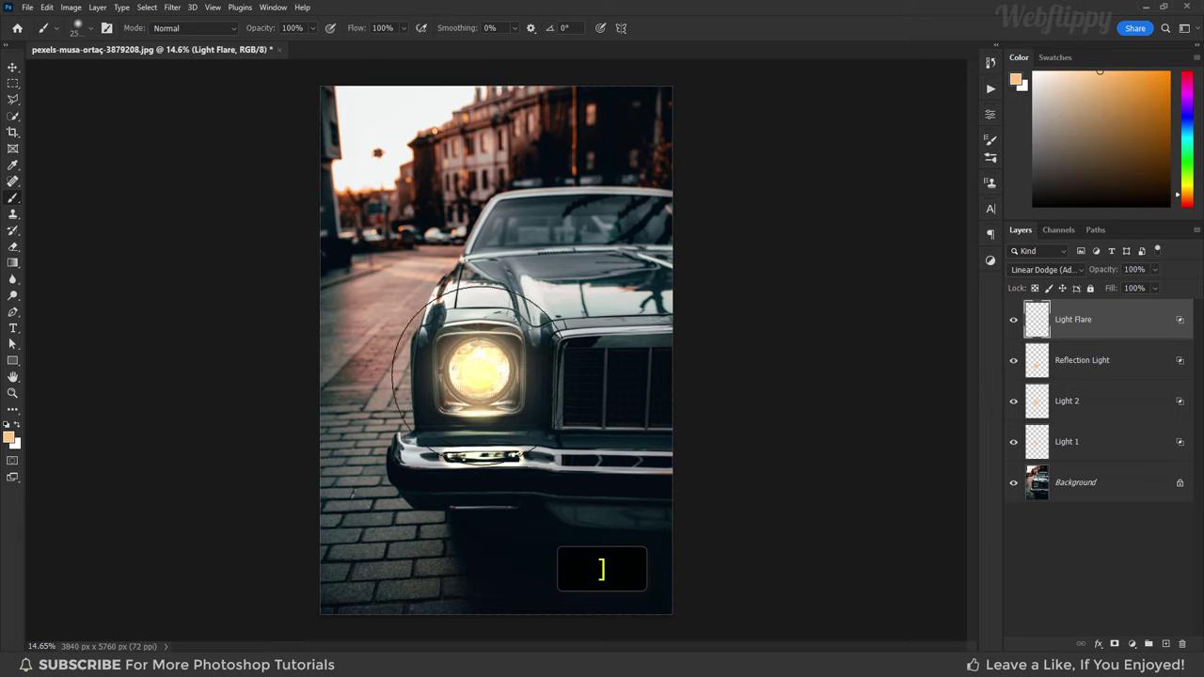
pyautogui.press(']')
pyautogui.press(']')
pyautogui.click(476, 368)
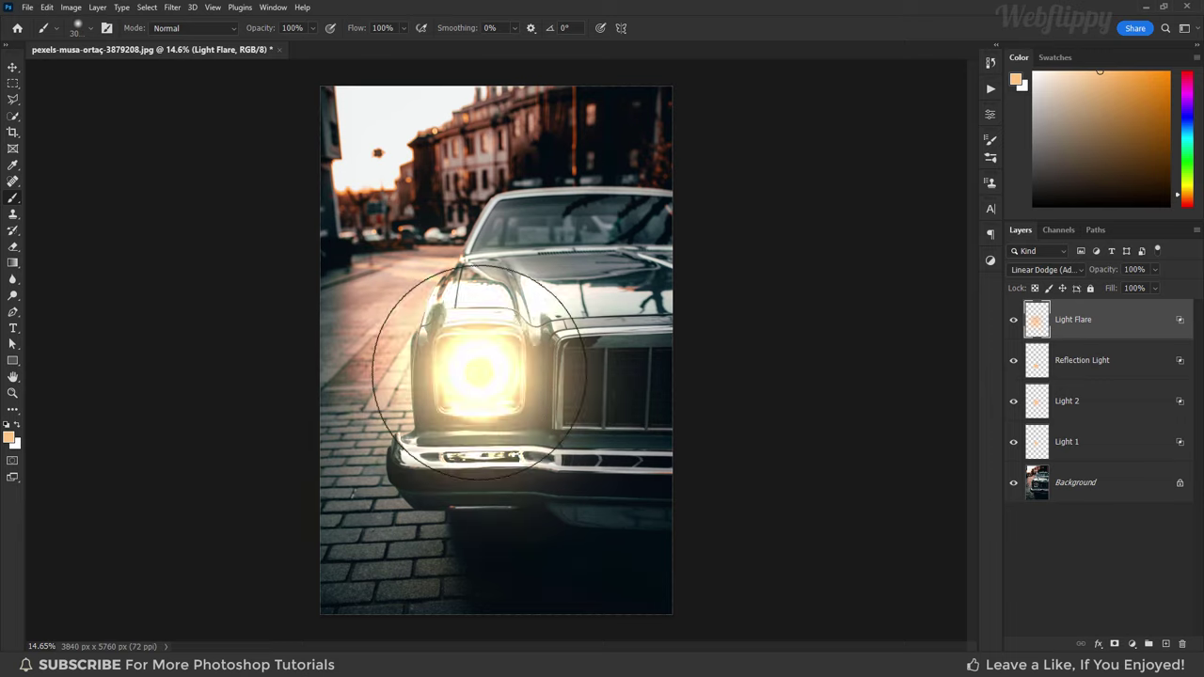
# Step: Scale the flare up from its centre to about 212%
pyautogui.click(11, 71)
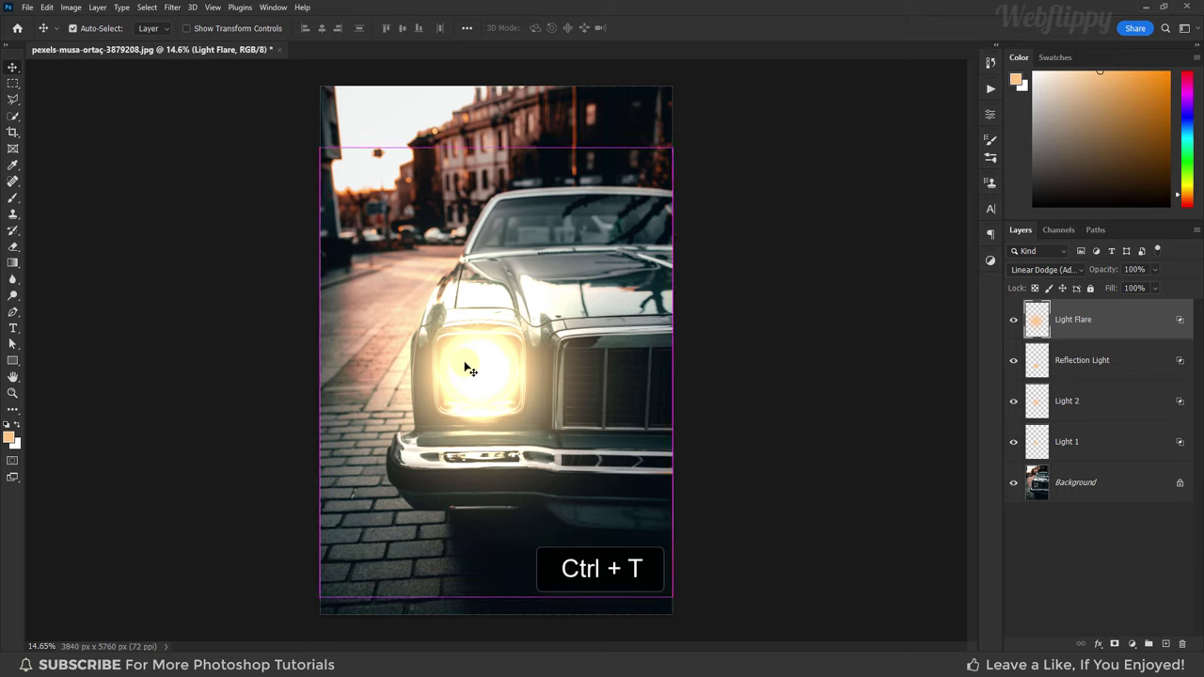
pyautogui.hotkey('ctrl', 't')
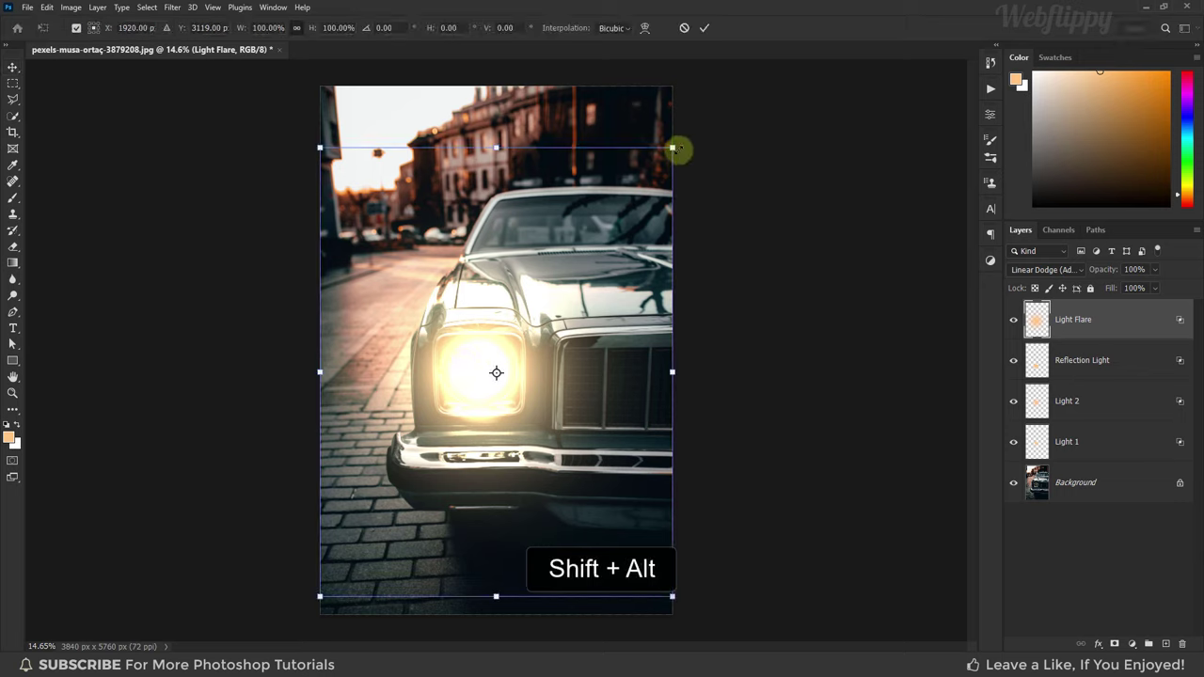
pyautogui.moveTo(673, 148)
pyautogui.mouseDown()
pyautogui.moveTo(693, 184)
pyautogui.moveTo(837, 53)
pyautogui.mouseUp()
pyautogui.scroll(-1, 693, 184)
pyautogui.scroll(-1, 694, 184)
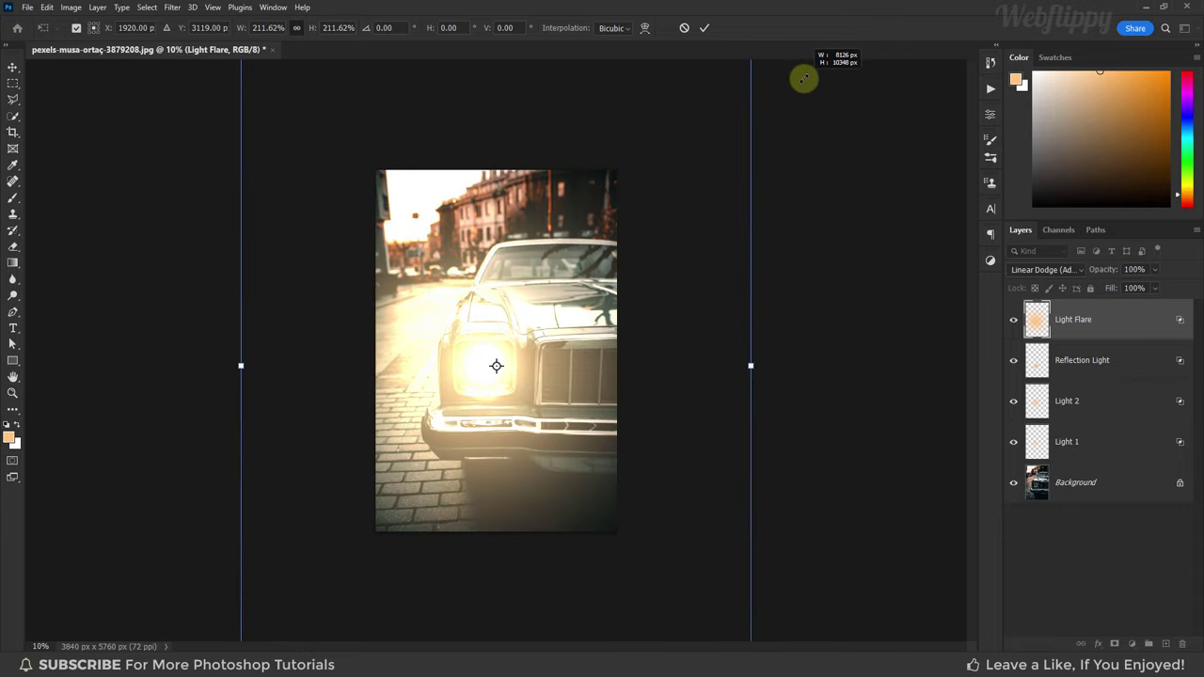
pyautogui.moveTo(837, 52); pyautogui.dragTo(776, 98)
pyautogui.scroll(2, 572, 276)
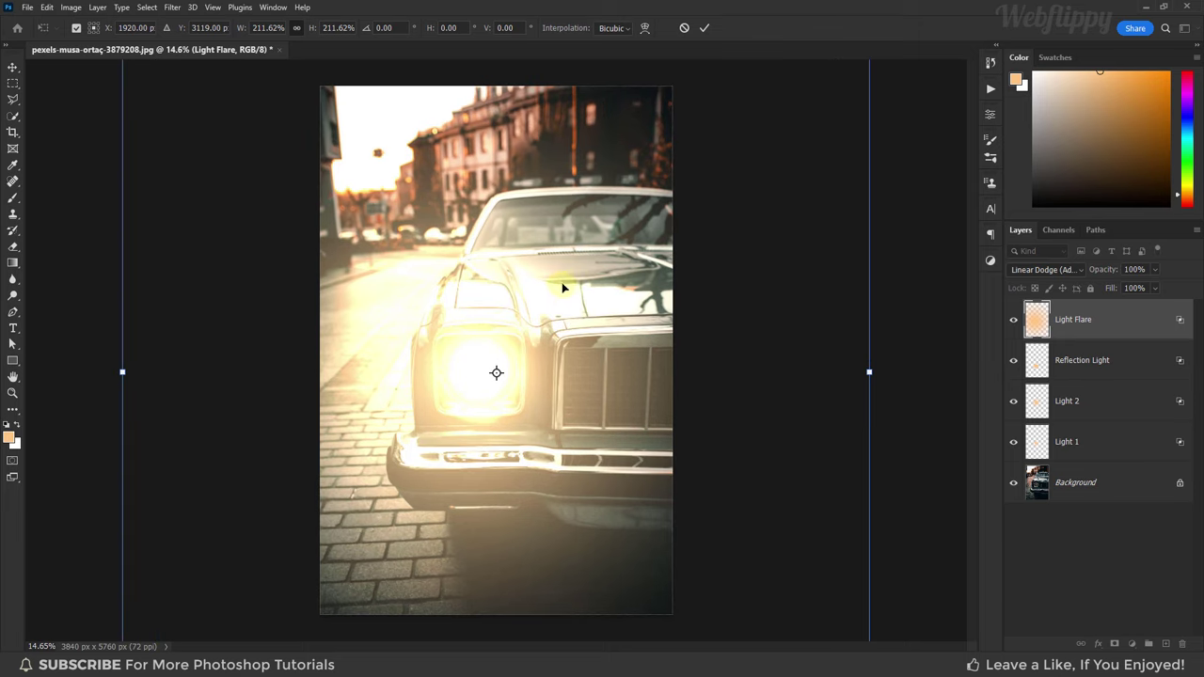
pyautogui.click(703, 27)
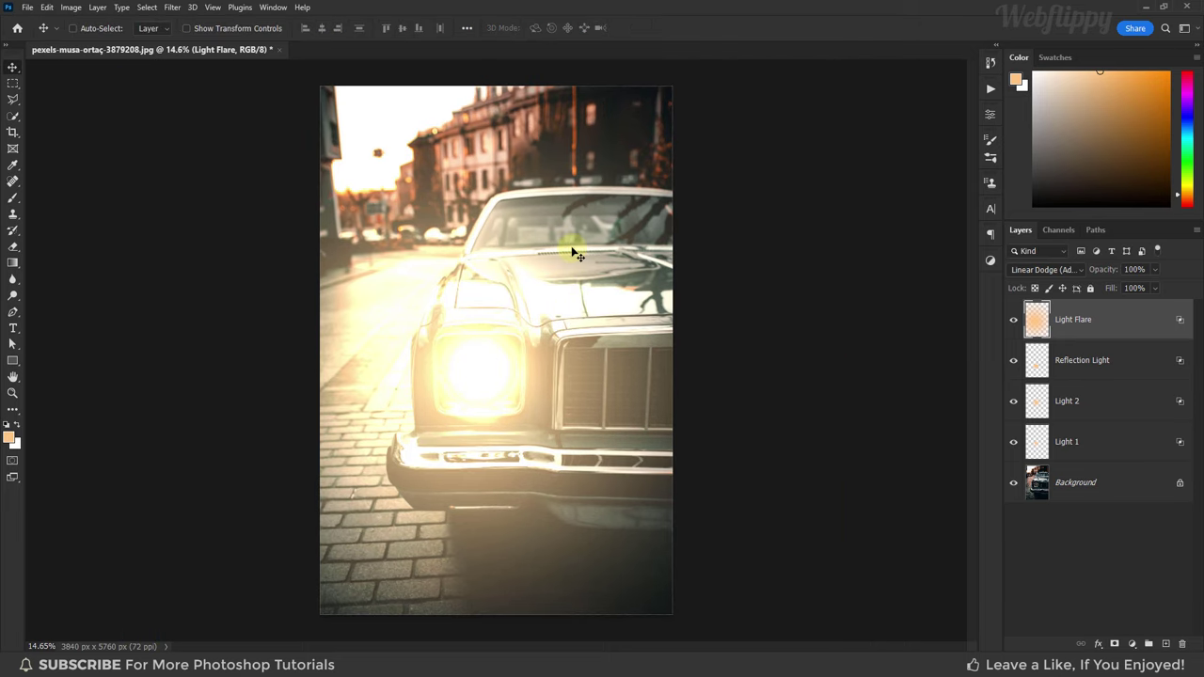
# Step: Polygonal-lasso a cone from the headlight onto the street, with Light Flare hidden, then shown again
pyautogui.click(1012, 319)
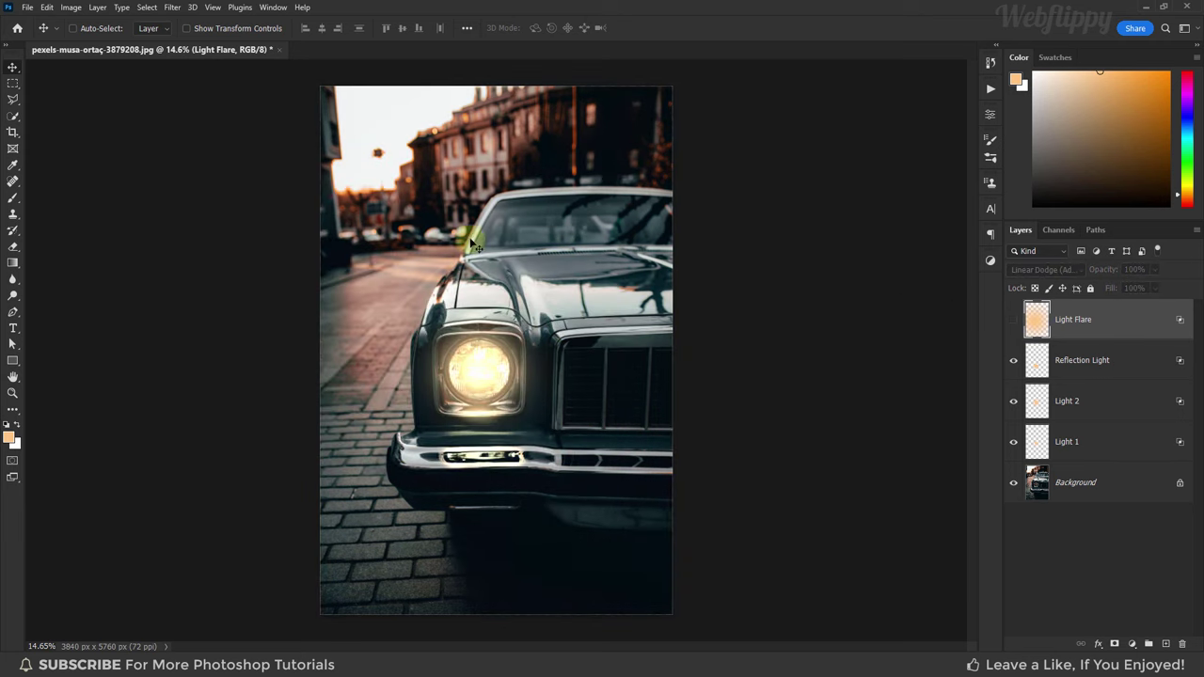
pyautogui.click(13, 100)
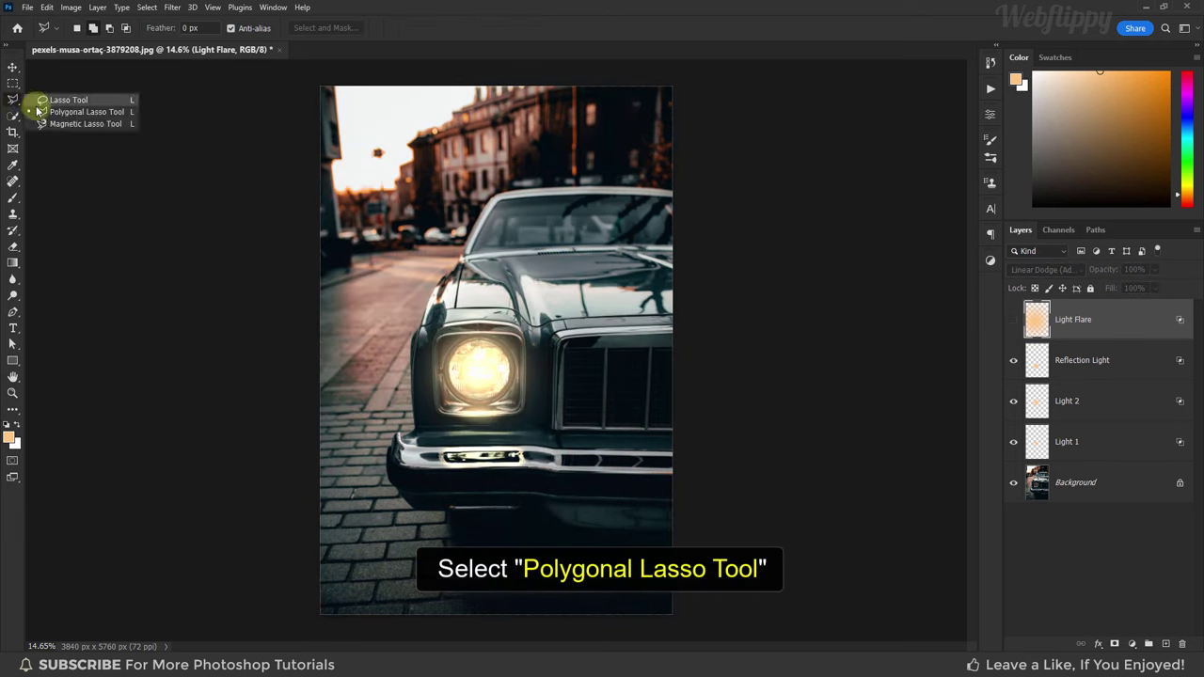
pyautogui.click(40, 115)
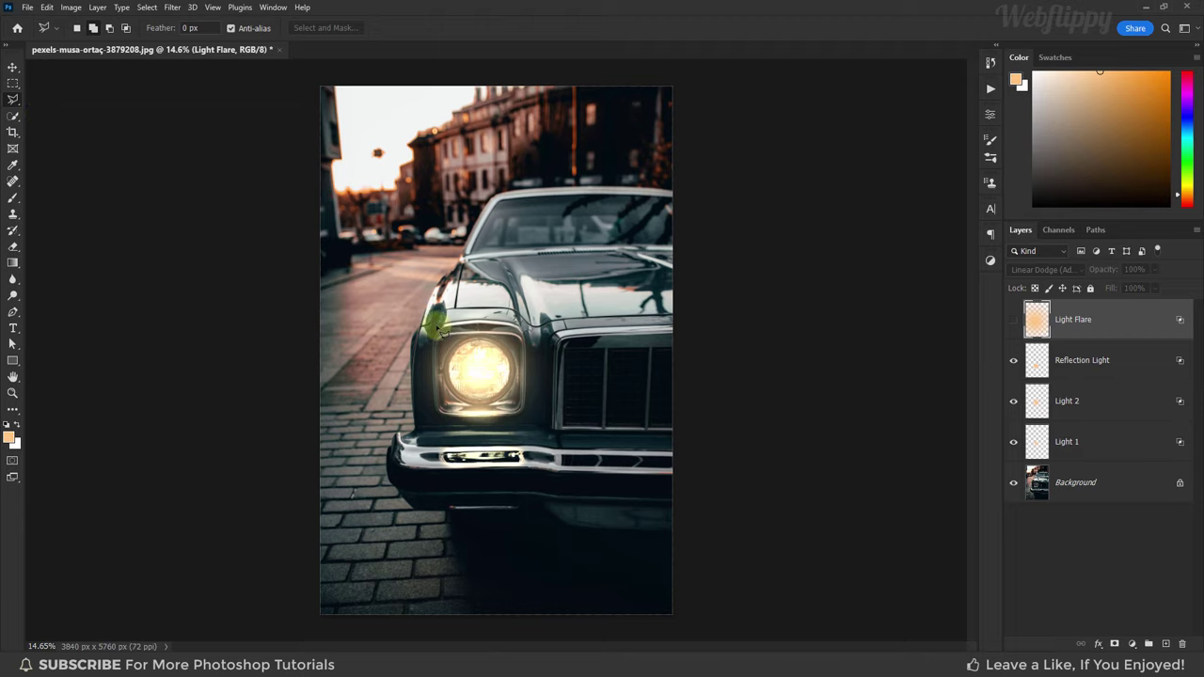
pyautogui.click(466, 348)
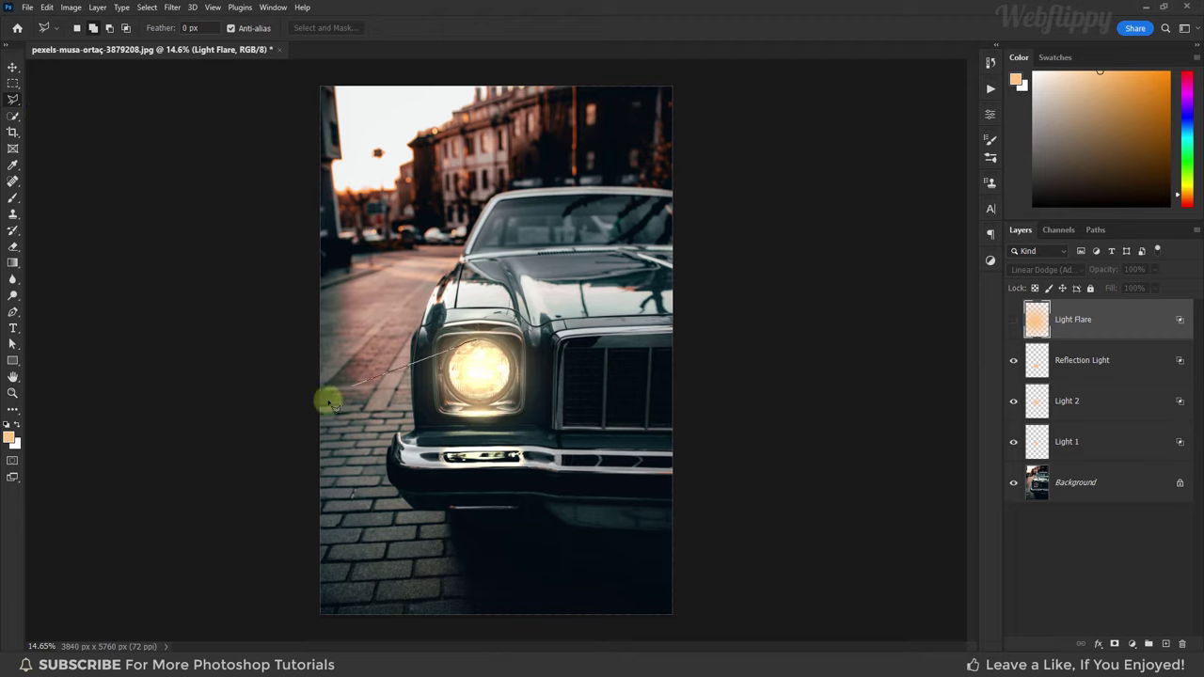
pyautogui.click(272, 519)
pyautogui.click(272, 632)
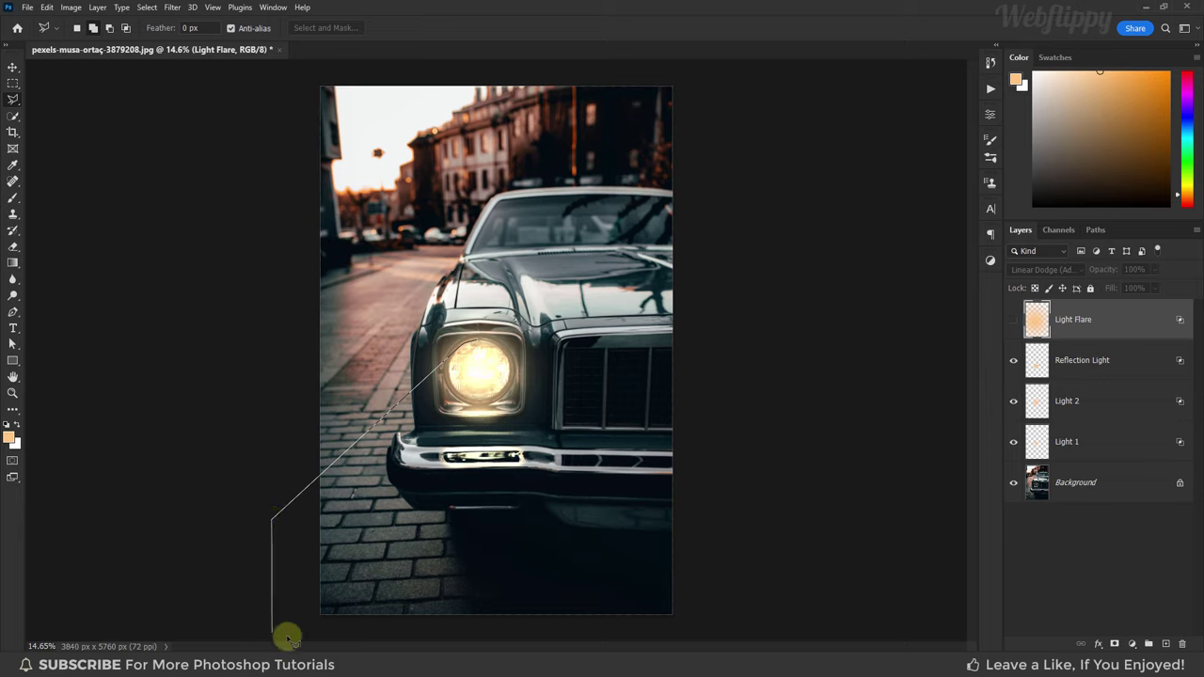
pyautogui.click(732, 629)
pyautogui.click(691, 476)
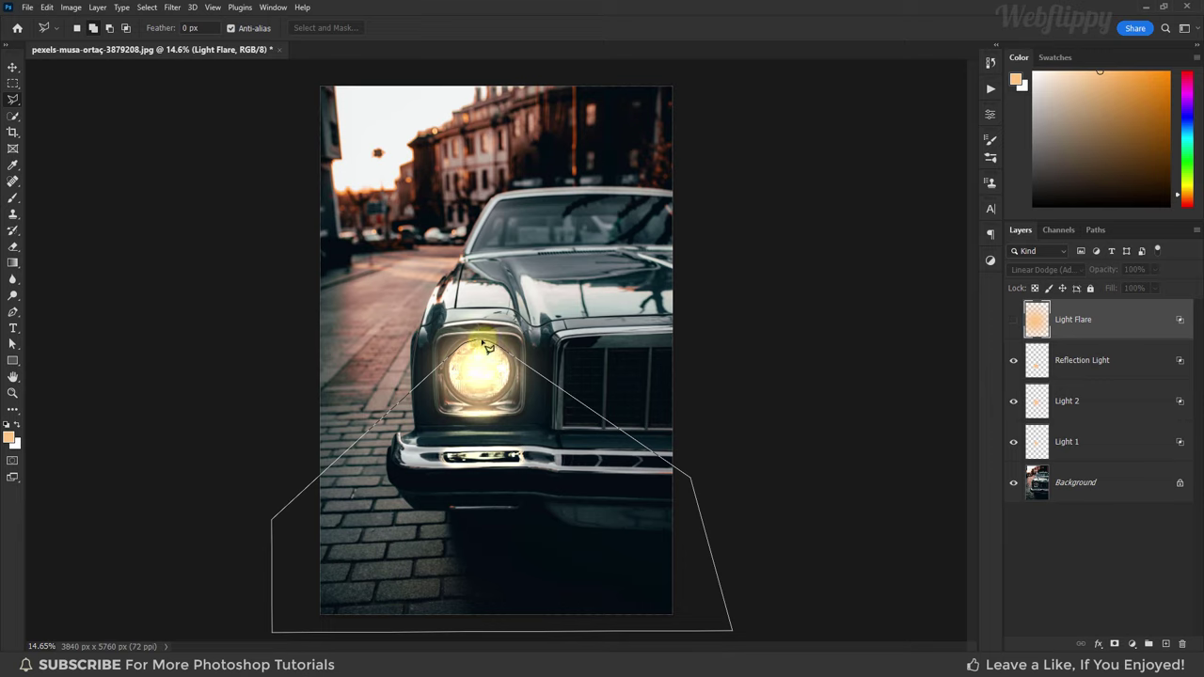
pyautogui.click(481, 344)
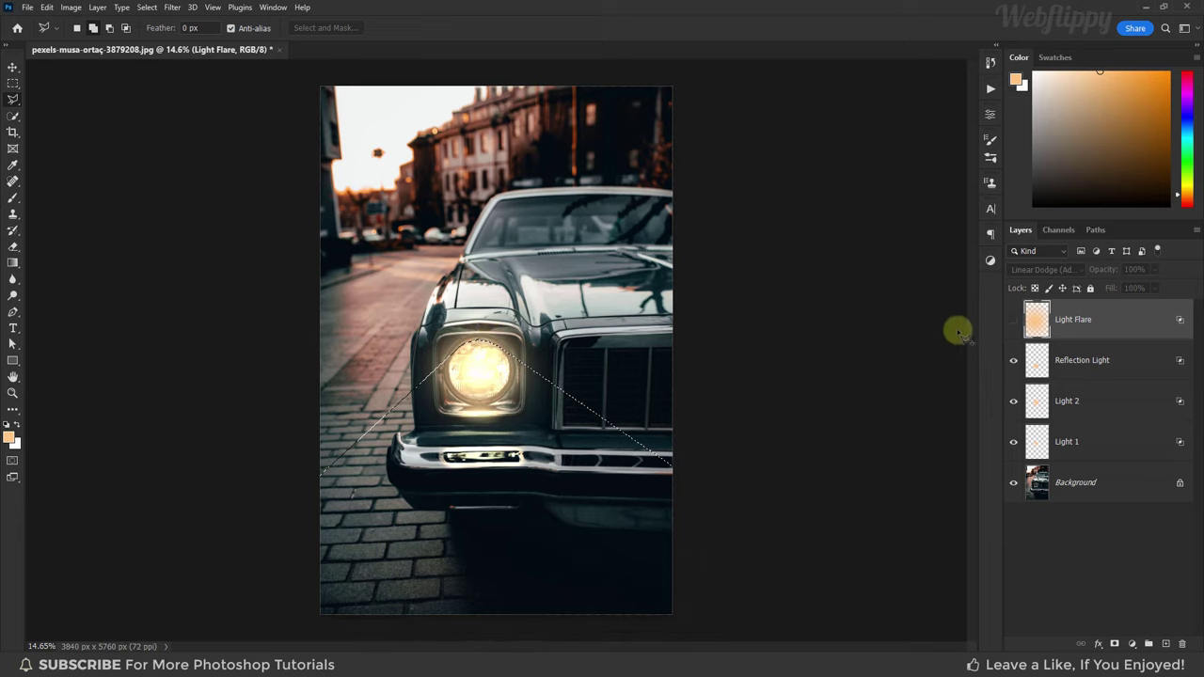
pyautogui.click(1011, 320)
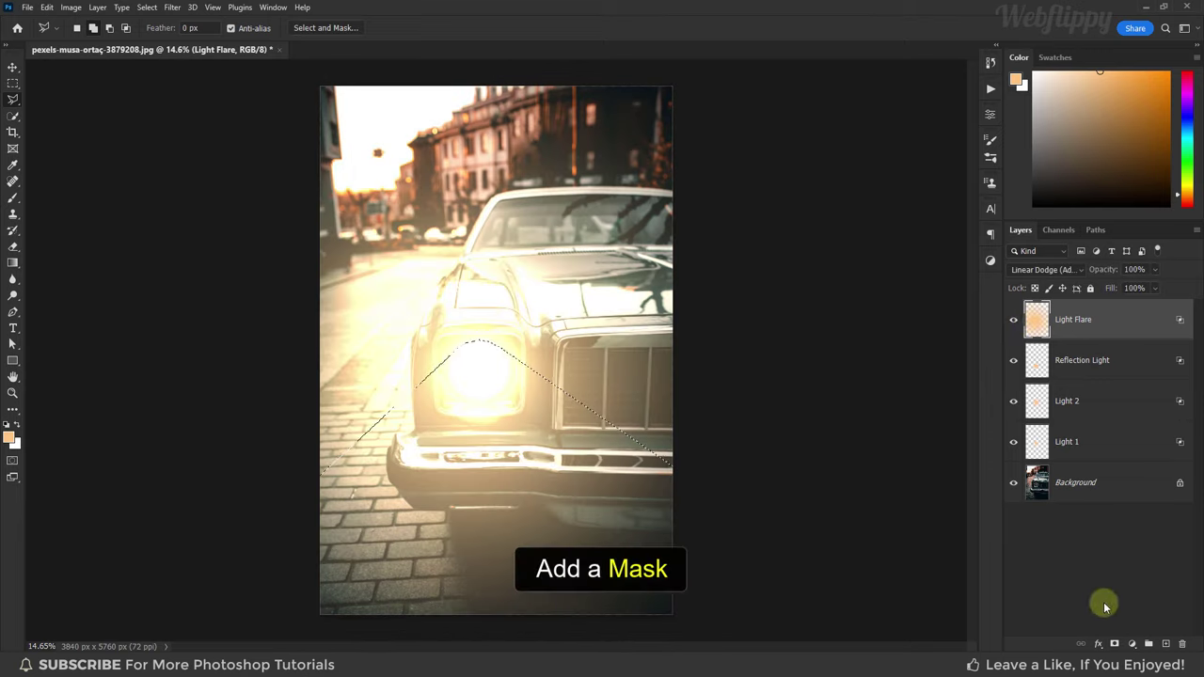
# Step: Mask Light Flare to the cone, feather the mask 51.4 px, and set fill to 40%
pyautogui.click(1115, 644)
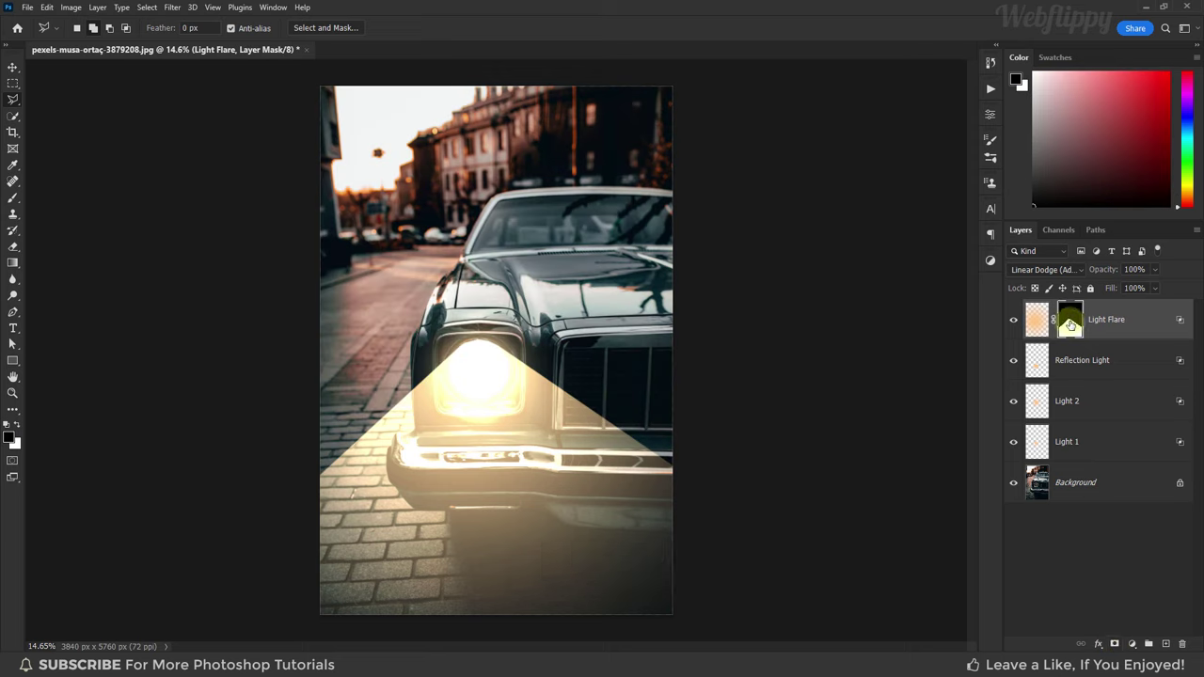
pyautogui.click(989, 115)
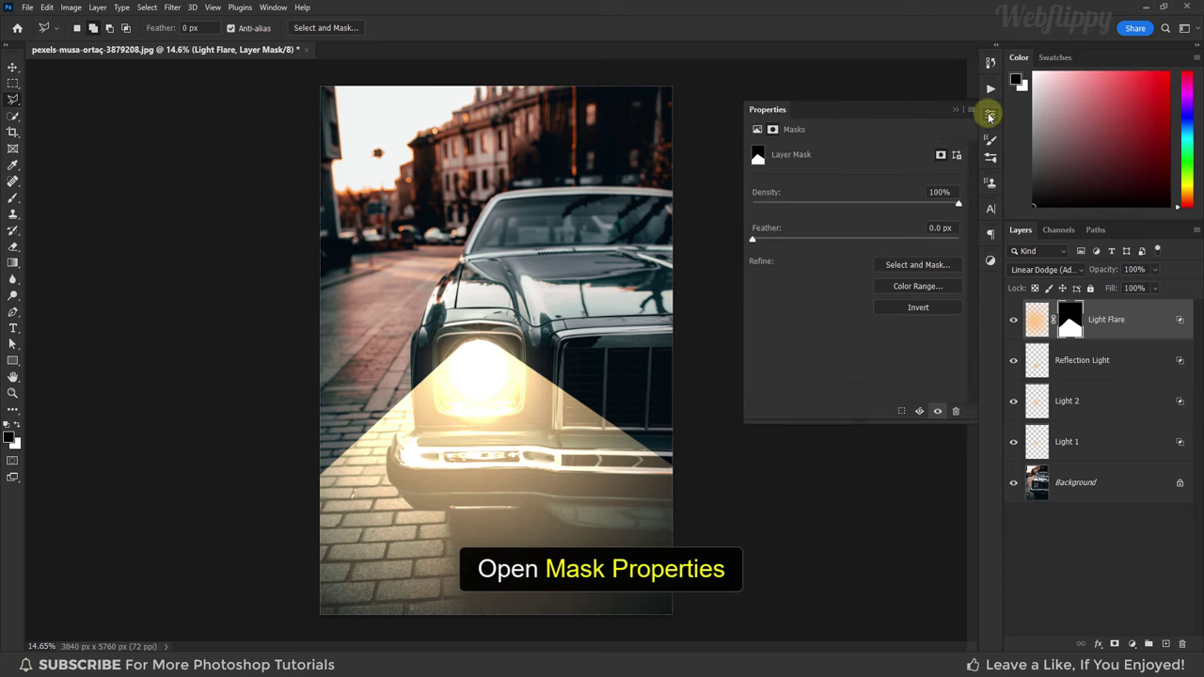
pyautogui.click(272, 8)
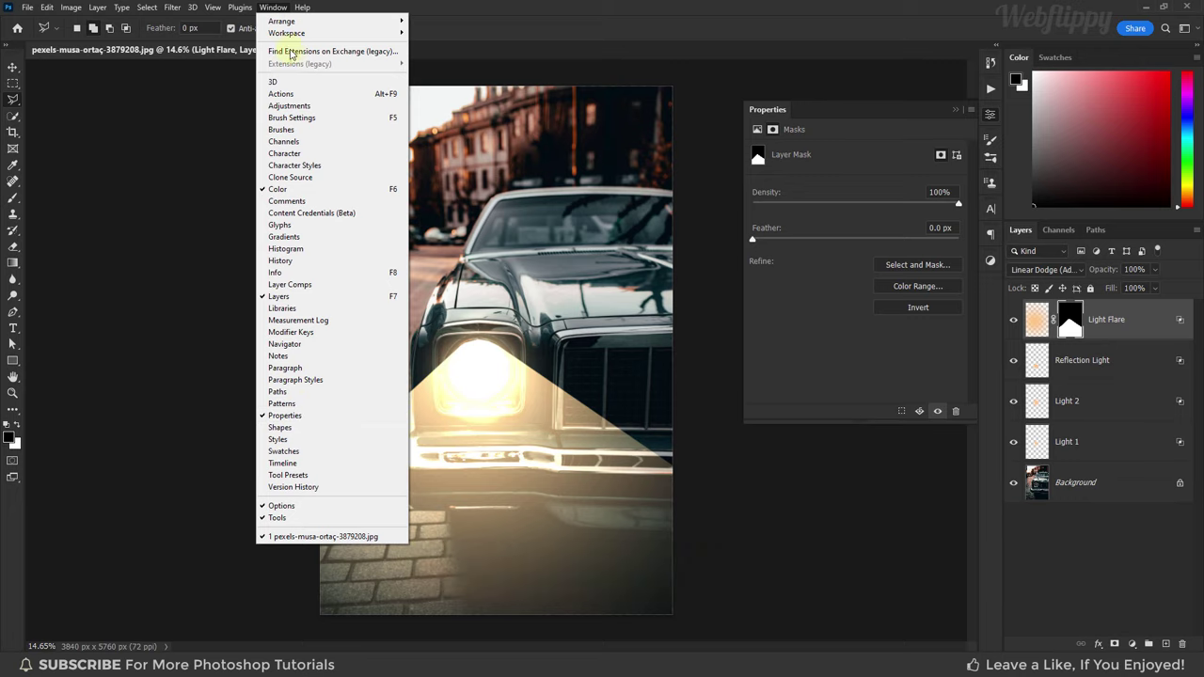
pyautogui.click(277, 9)
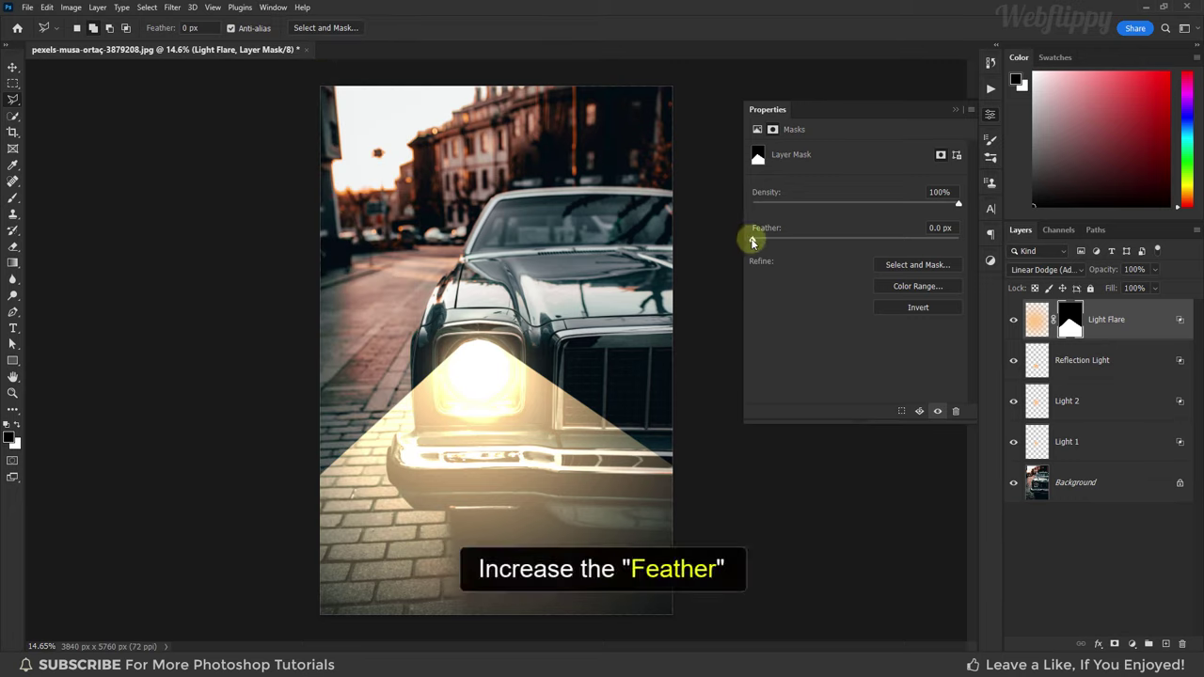
pyautogui.moveTo(758, 242); pyautogui.dragTo(899, 241)
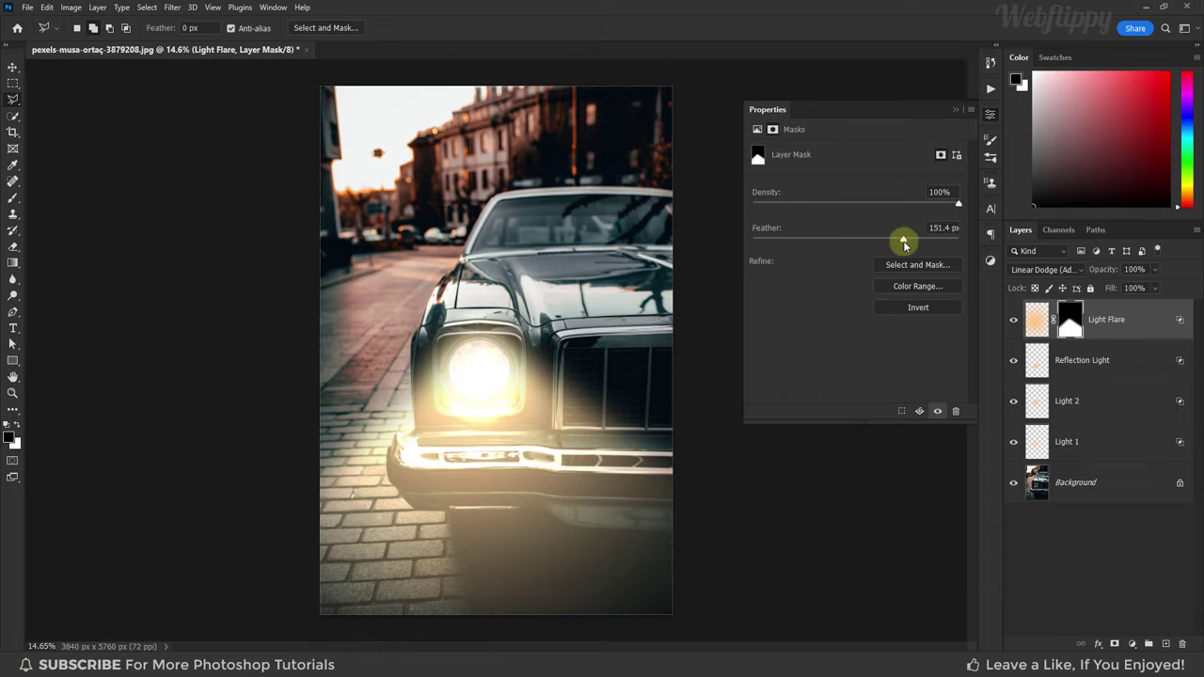
pyautogui.click(958, 111)
pyautogui.click(1153, 288)
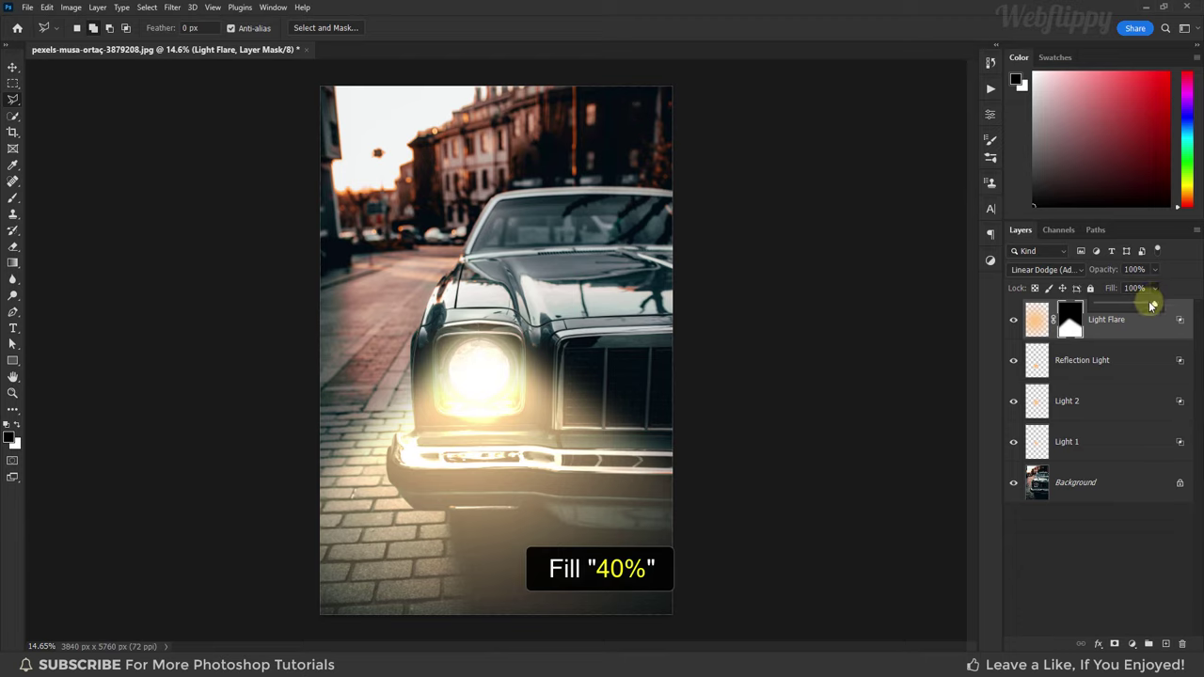
pyautogui.moveTo(1152, 305); pyautogui.dragTo(1121, 307)
# Step: Add a Soft_Warming.look Color Lookup adjustment layer just above the Background
pyautogui.click(1014, 324)
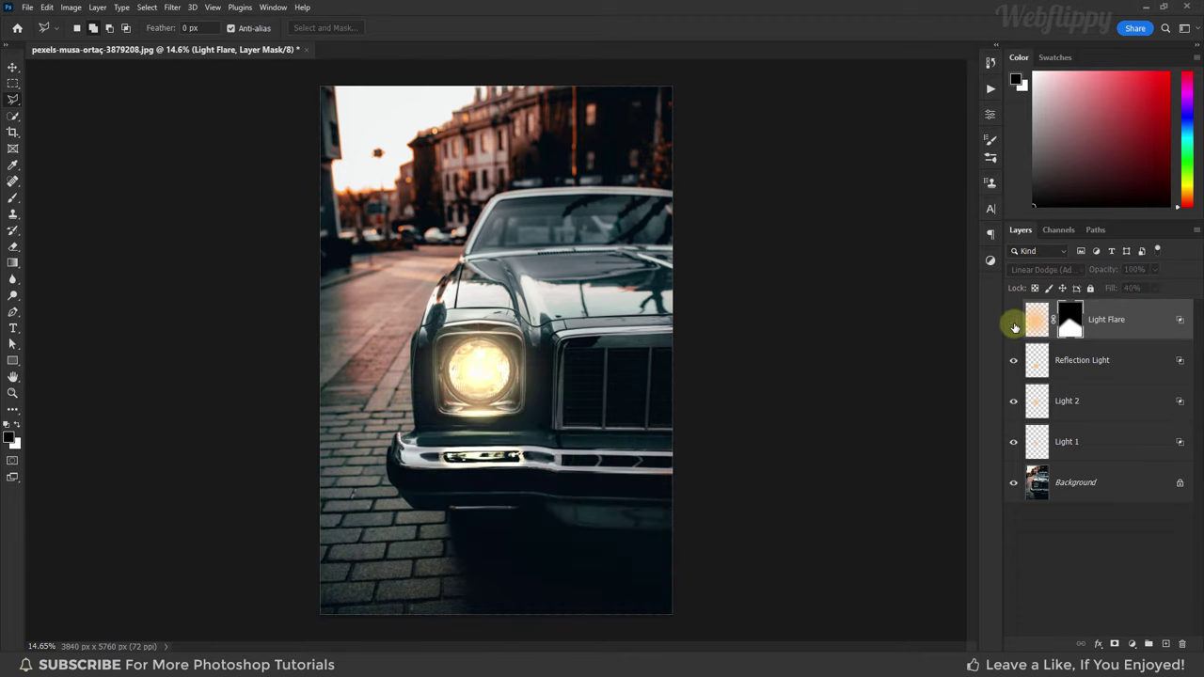
pyautogui.click(1014, 325)
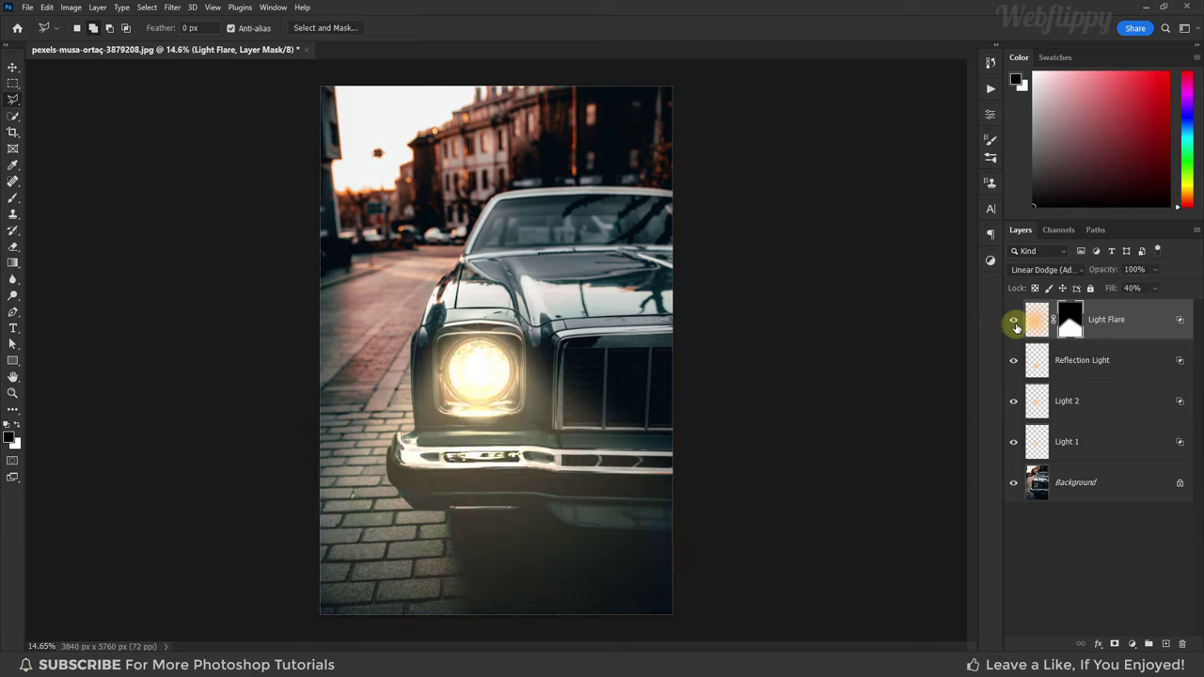
pyautogui.click(1072, 483)
pyautogui.click(1131, 643)
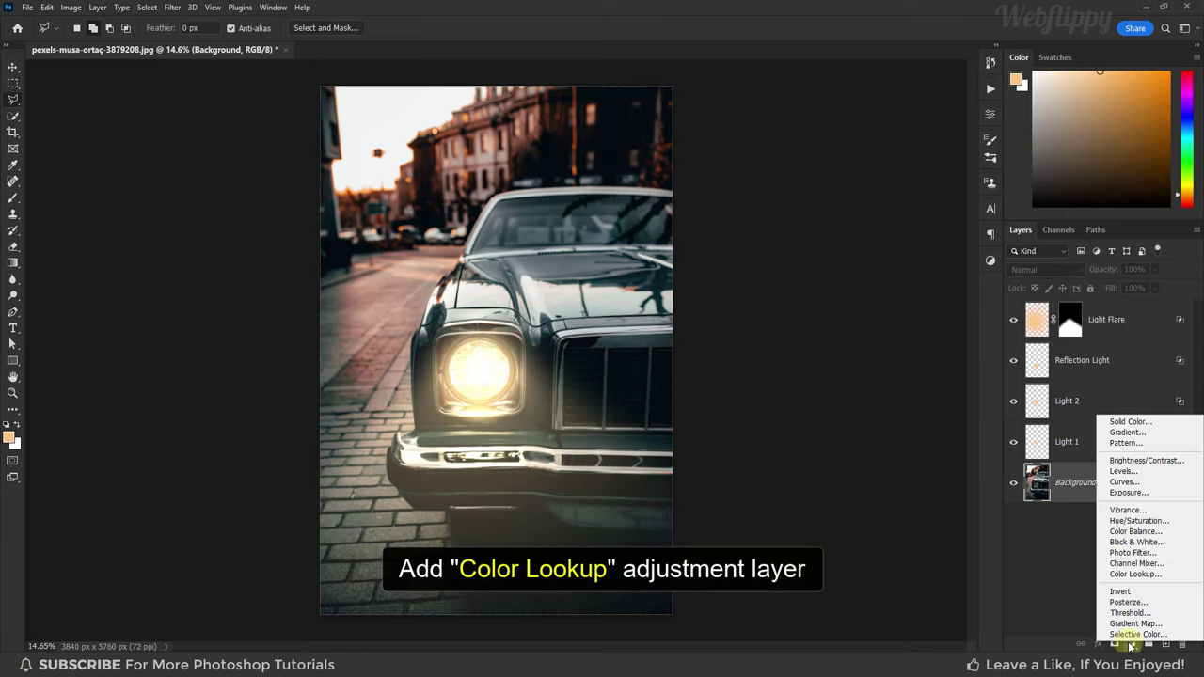
pyautogui.click(1135, 574)
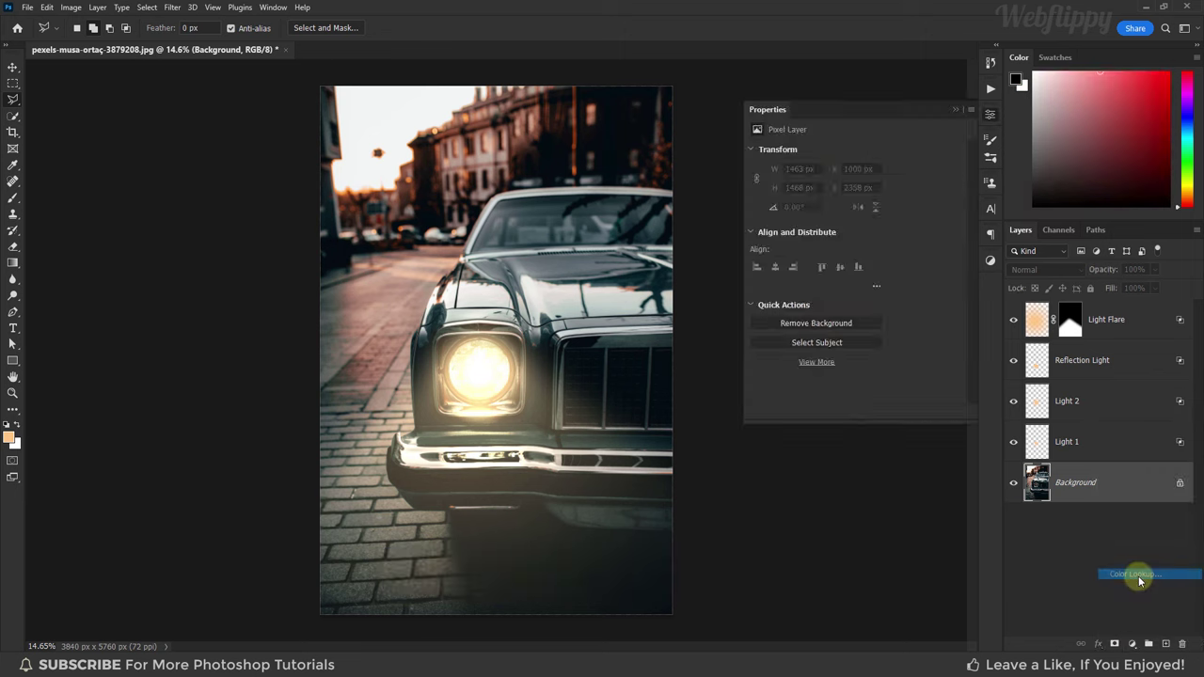
pyautogui.click(906, 153)
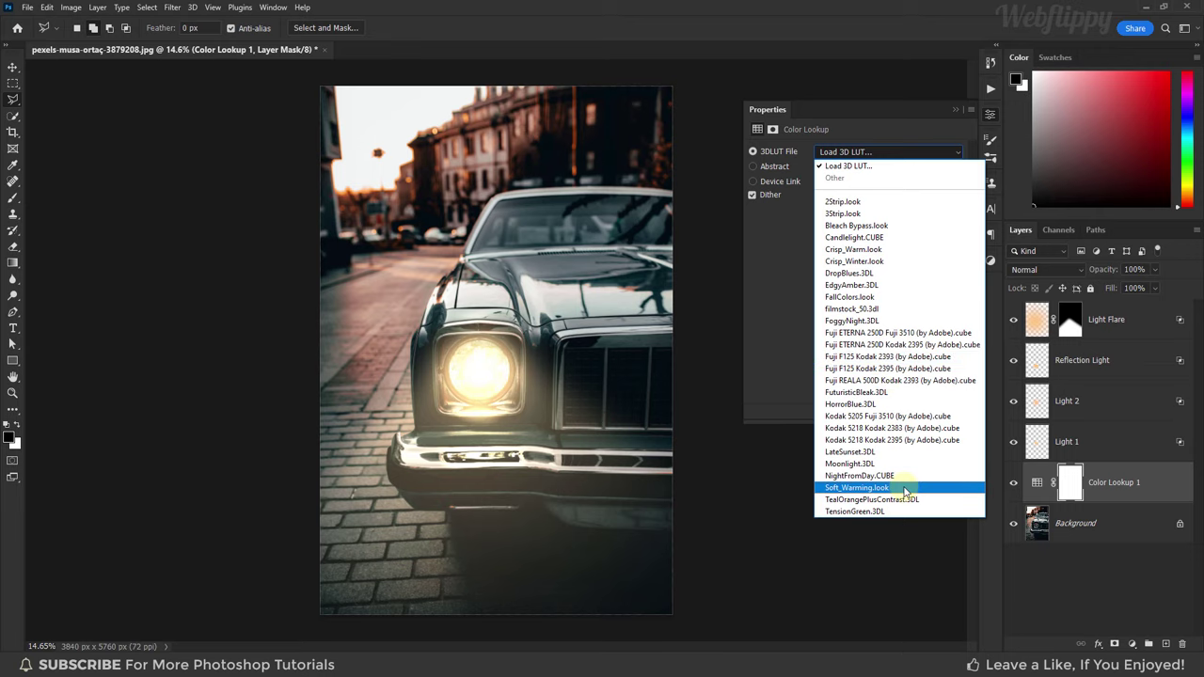
pyautogui.click(904, 488)
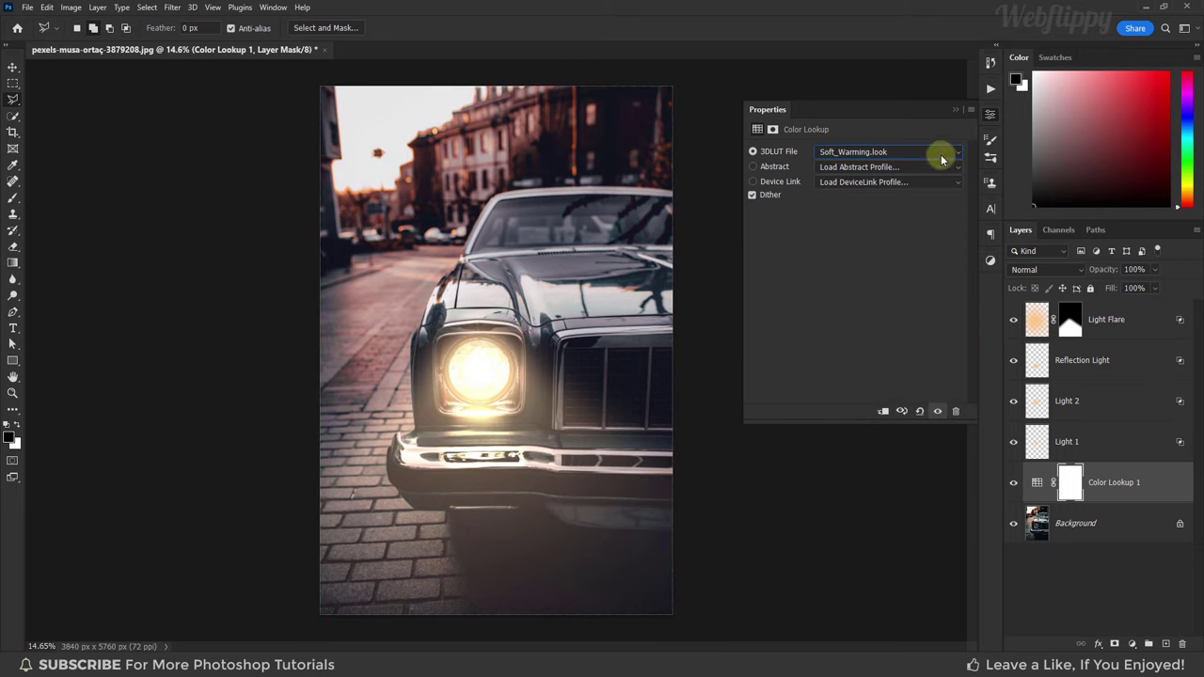
# Step: Set Color Lookup 1 opacity to 80% and compare it on and off
pyautogui.click(954, 109)
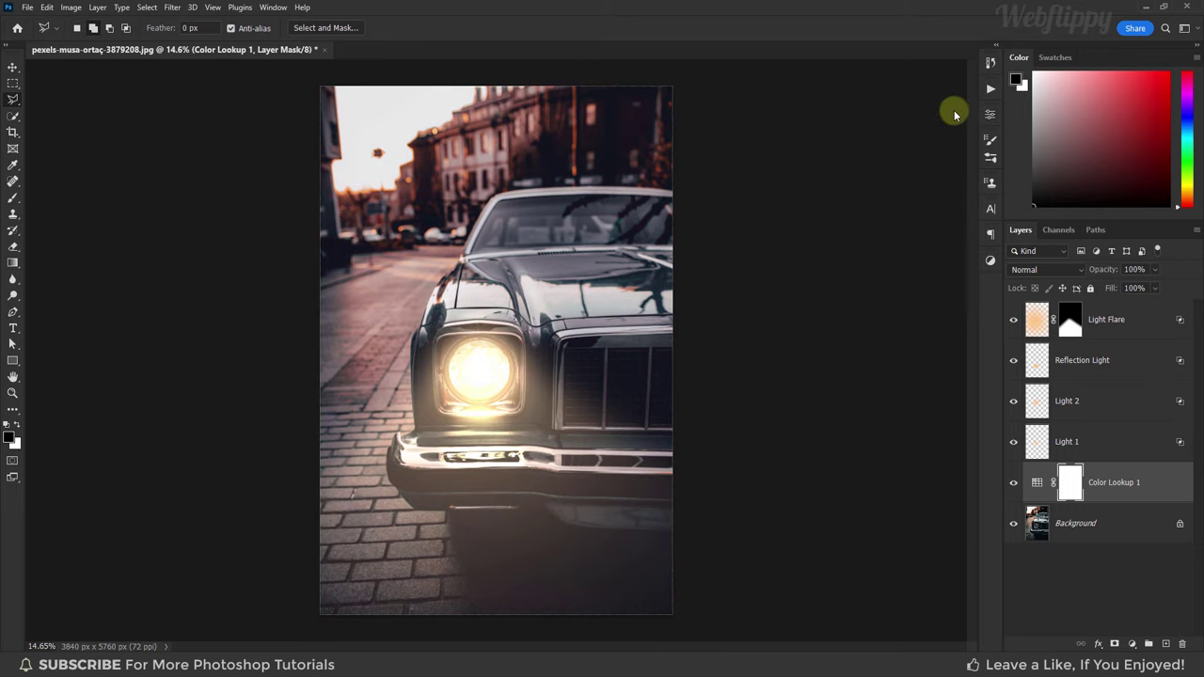
pyautogui.click(1154, 270)
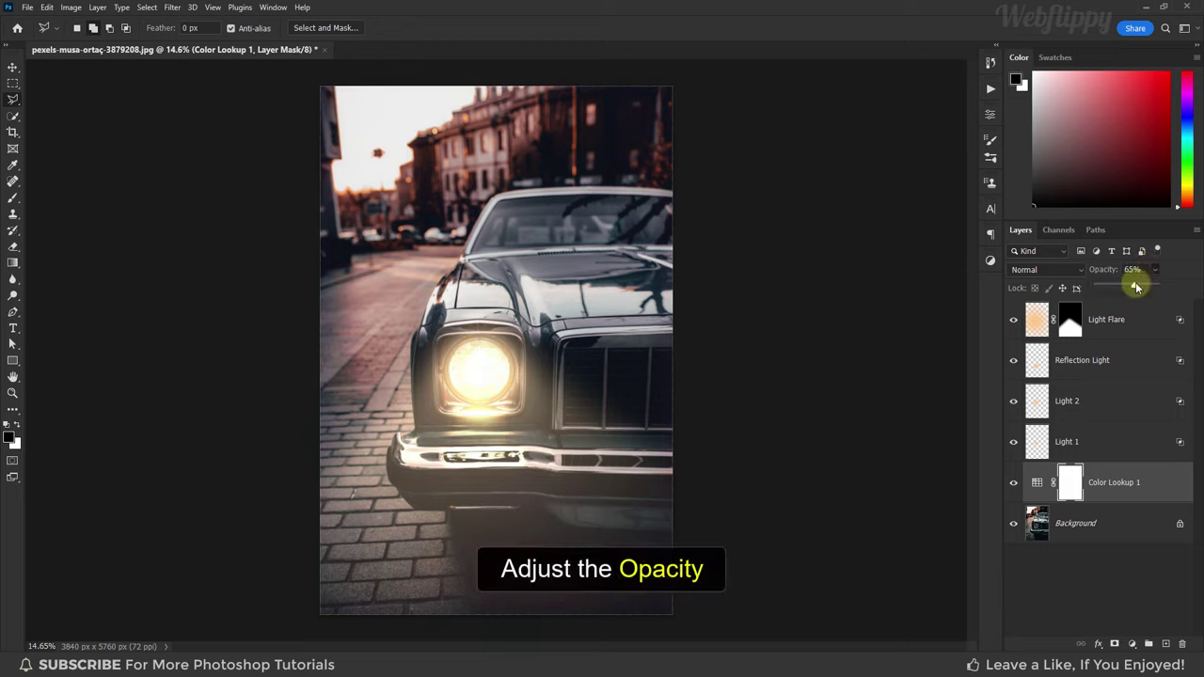
pyautogui.moveTo(1140, 288); pyautogui.dragTo(1144, 288)
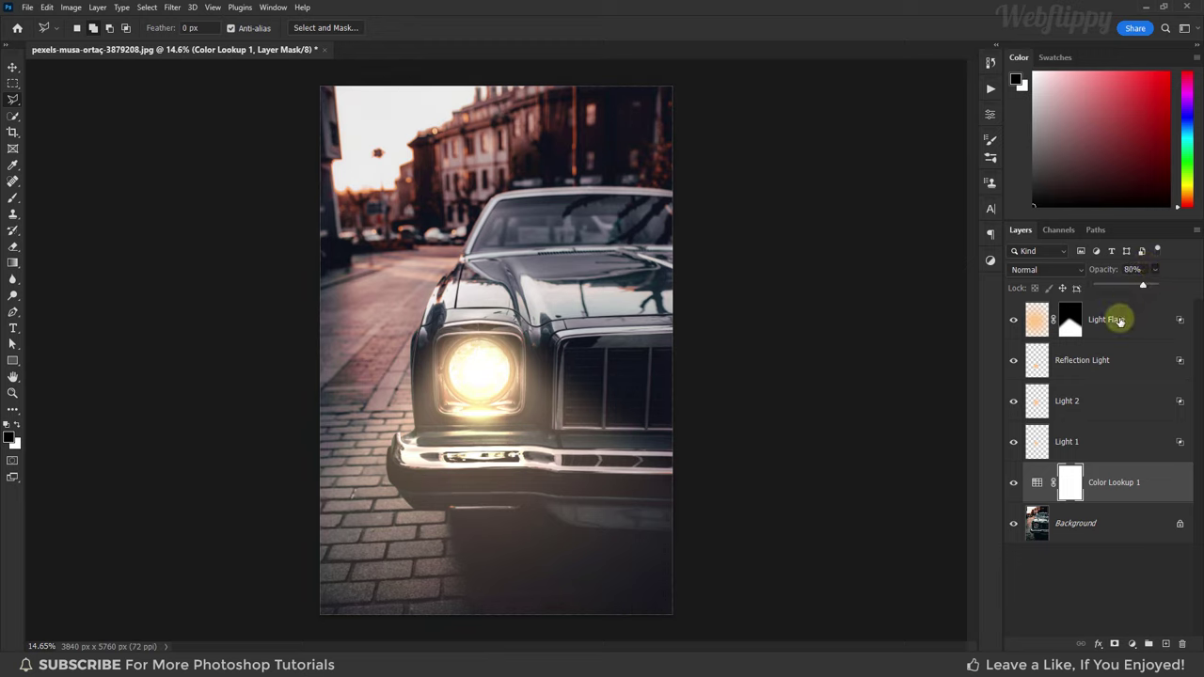
pyautogui.click(1013, 482)
pyautogui.click(1014, 483)
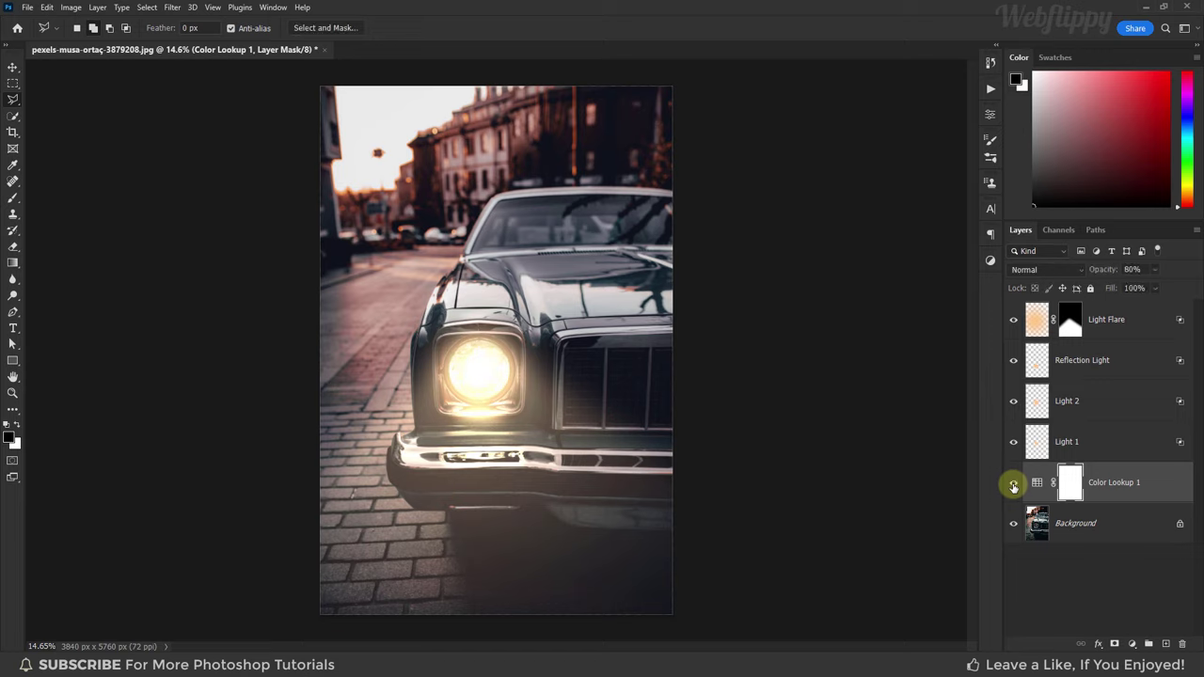
pyautogui.click(1108, 324)
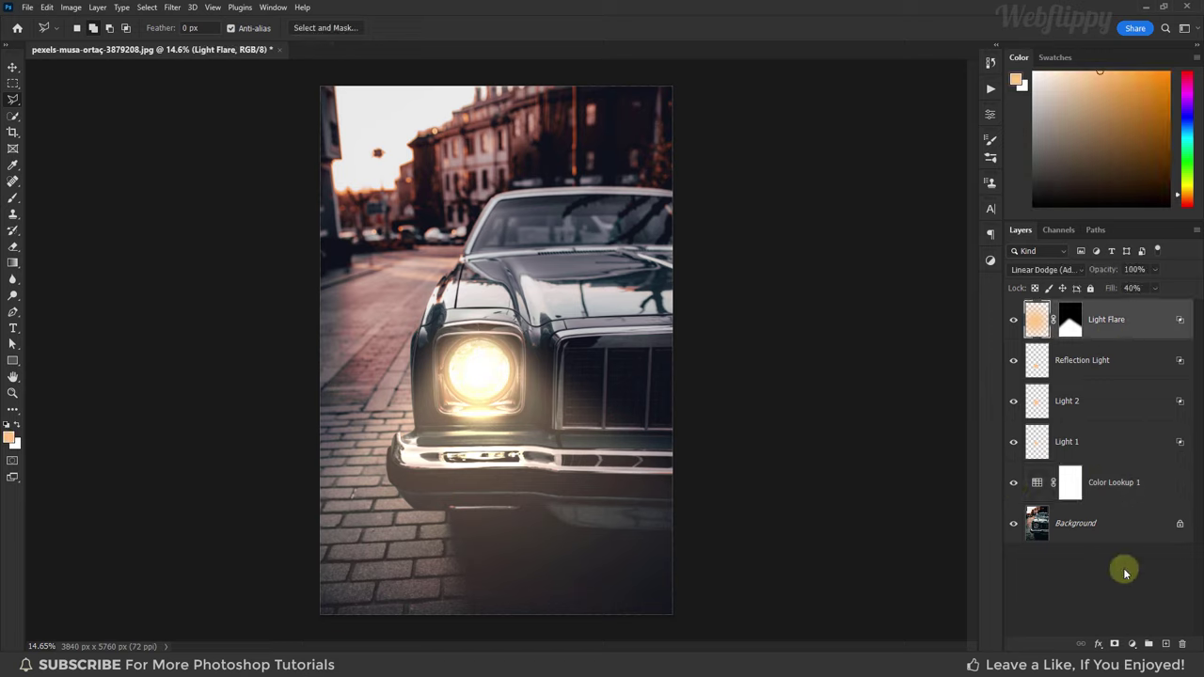
# Step: Add a Curves 1 layer on top with a lifted black point and a gentle S-curve
pyautogui.click(1131, 644)
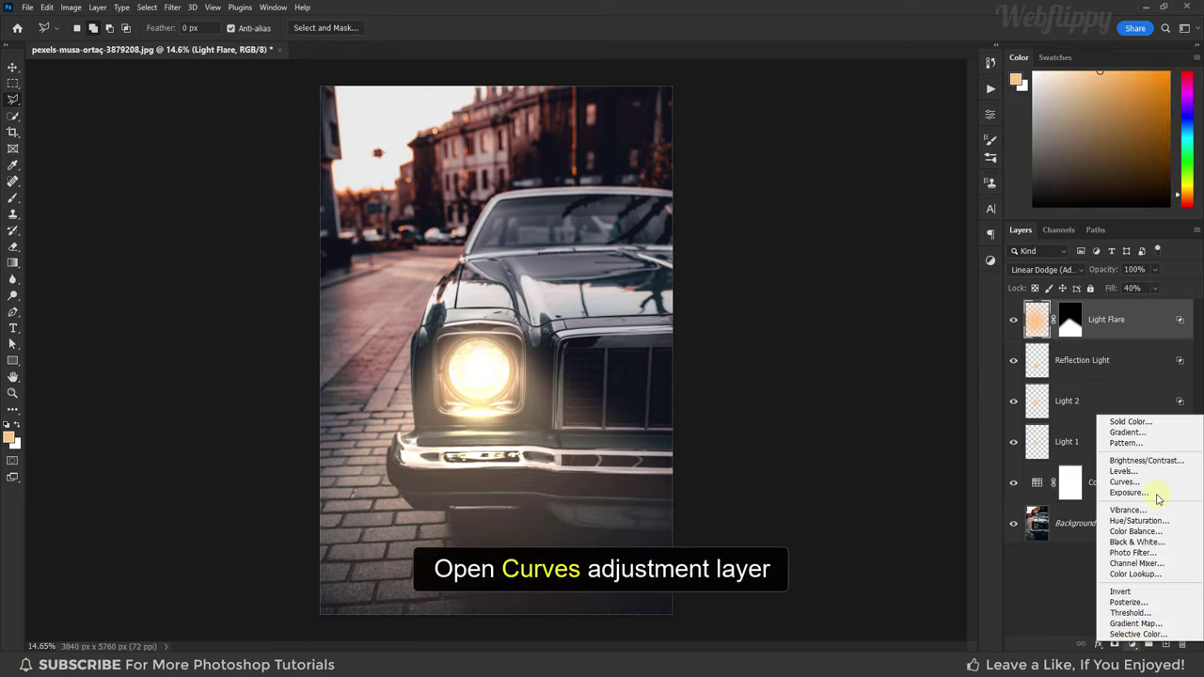
pyautogui.click(1159, 483)
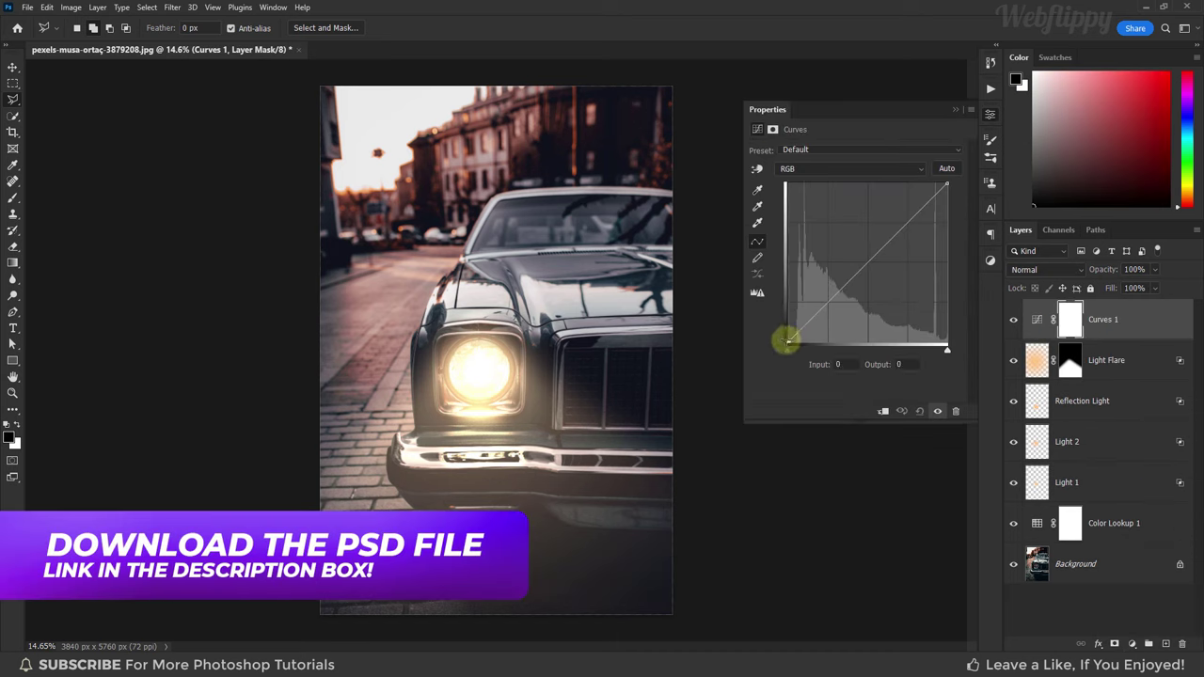
pyautogui.moveTo(785, 340); pyautogui.dragTo(783, 337)
pyautogui.moveTo(820, 299); pyautogui.dragTo(828, 304)
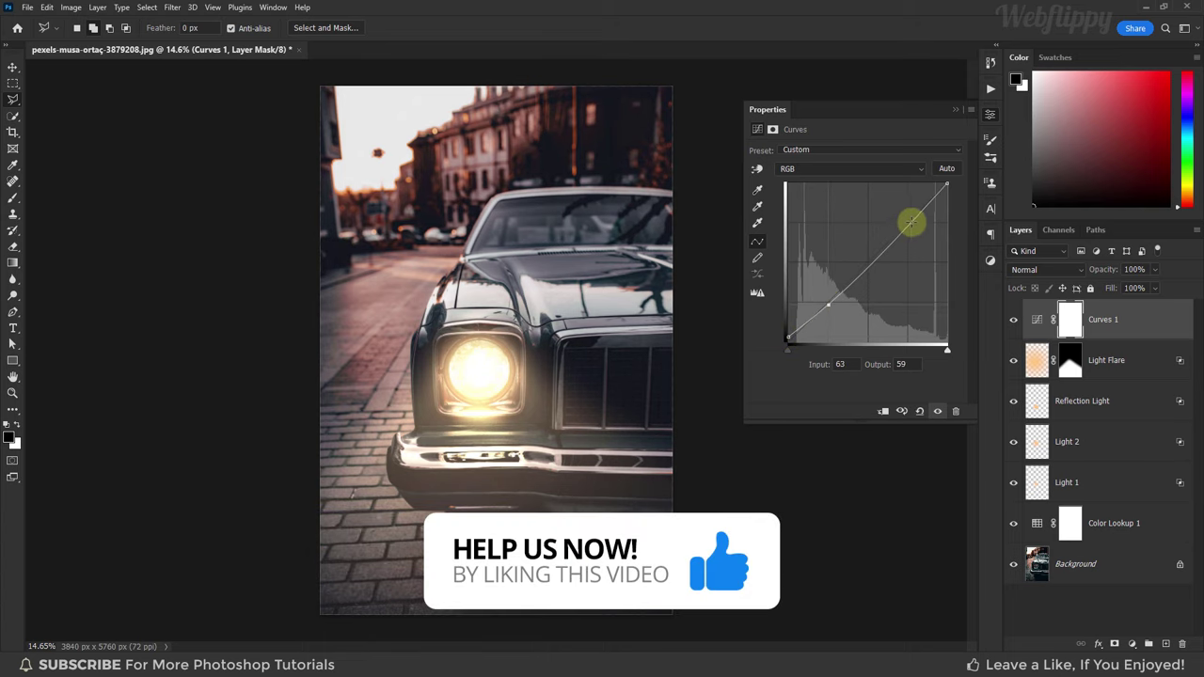
pyautogui.click(909, 222)
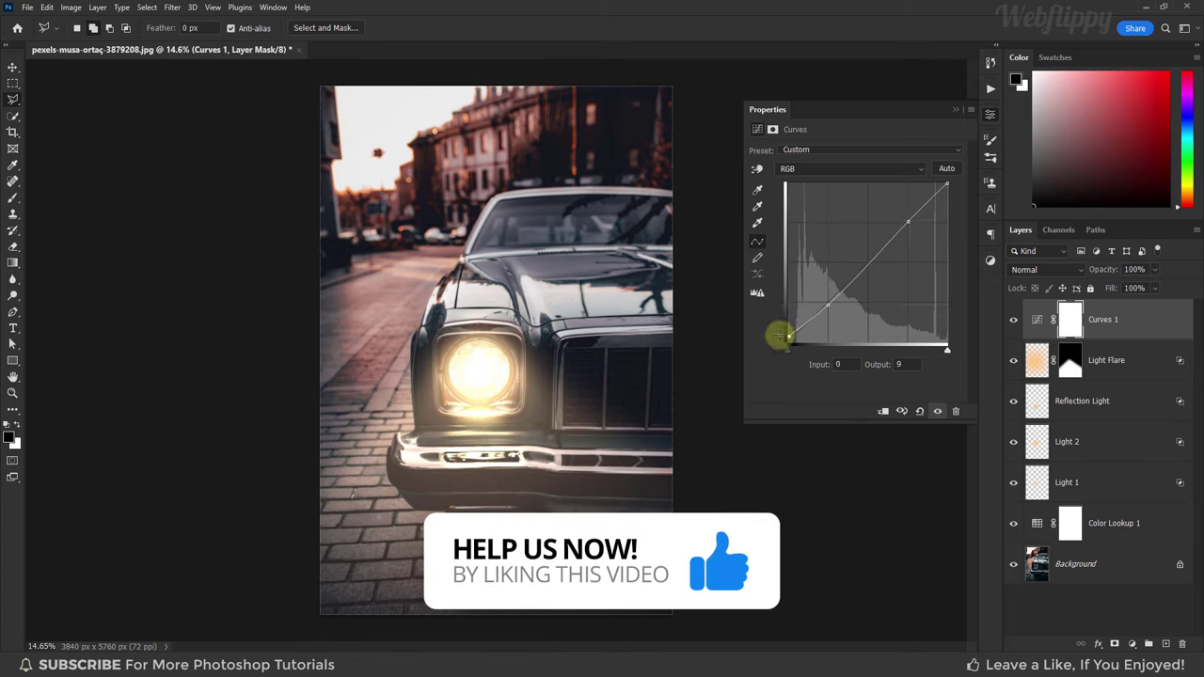
pyautogui.moveTo(779, 336); pyautogui.dragTo(780, 338)
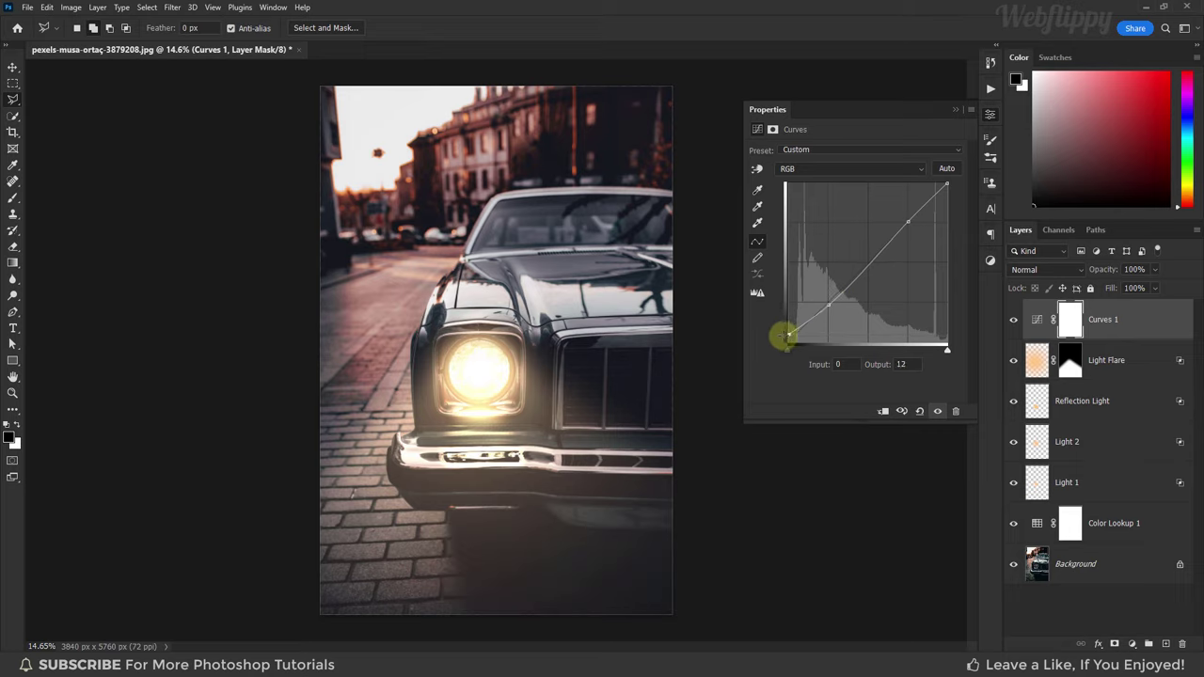
# Step: Hide every layer above Background to compare against the original photo
pyautogui.click(955, 109)
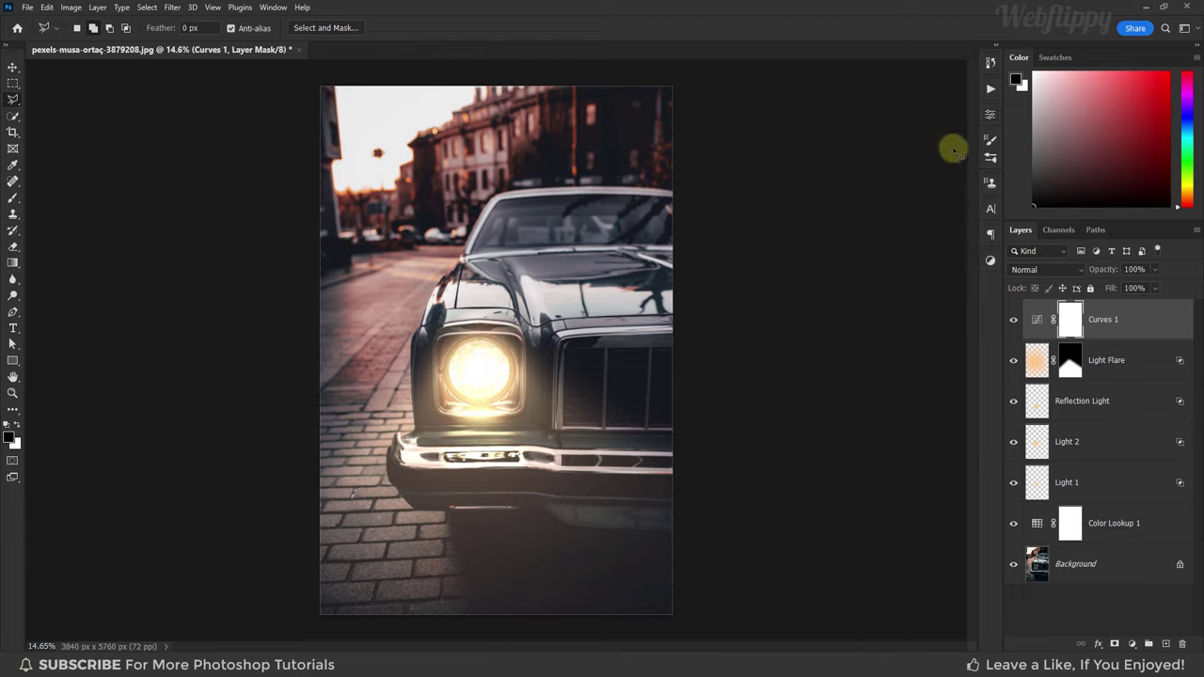
pyautogui.click(1014, 319)
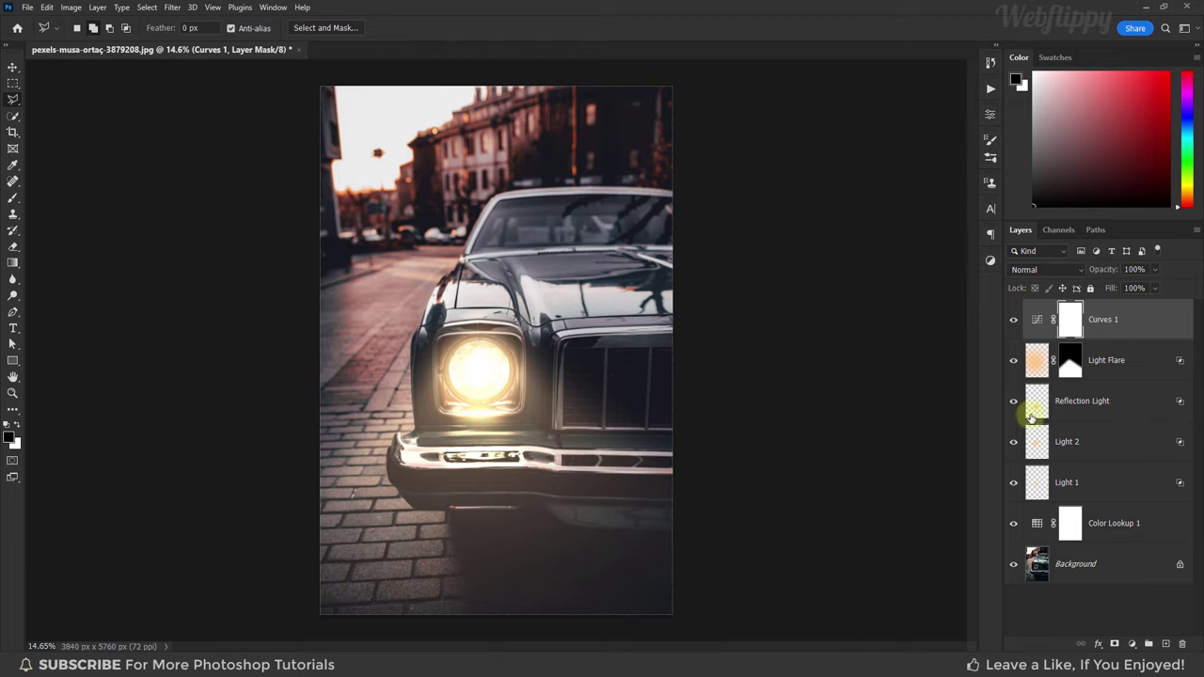
pyautogui.click(1035, 563)
pyautogui.keyDown('alt'); pyautogui.click(1013, 566); pyautogui.keyUp('alt')
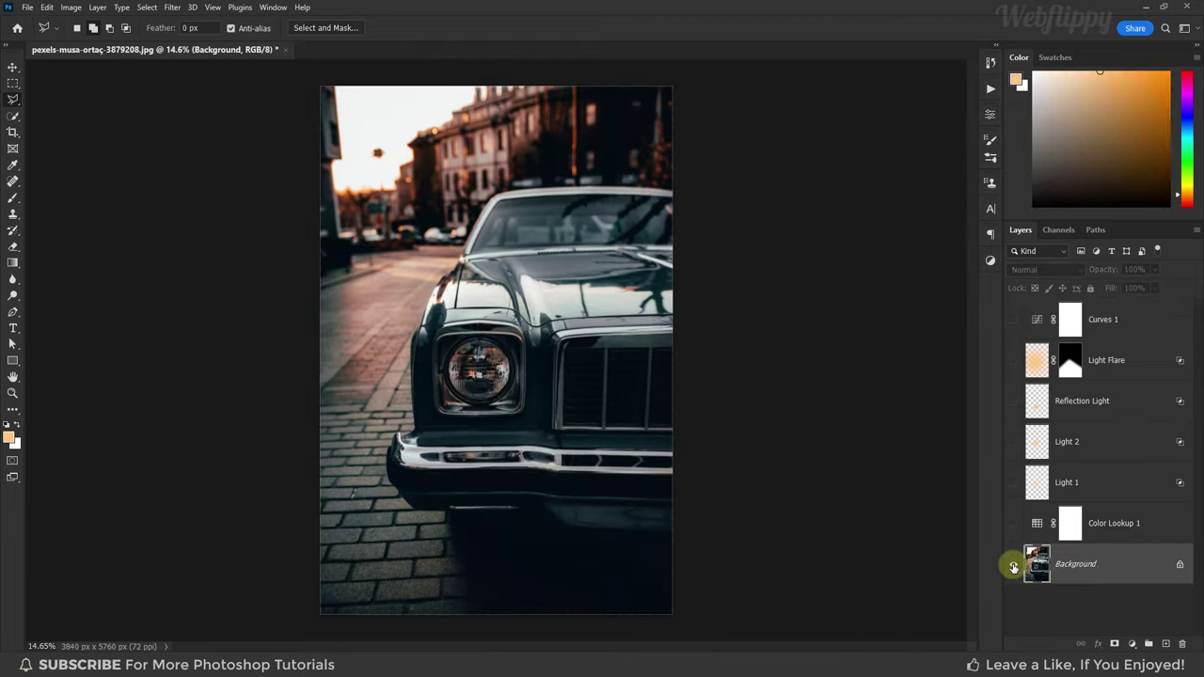
# Step: Restore all layers to reveal the finished warm glowing-headlight edit
pyautogui.keyDown('alt'); pyautogui.click(1013, 567); pyautogui.keyUp('alt')
pyautogui.keyDown('alt'); pyautogui.click(1013, 567); pyautogui.keyUp('alt')
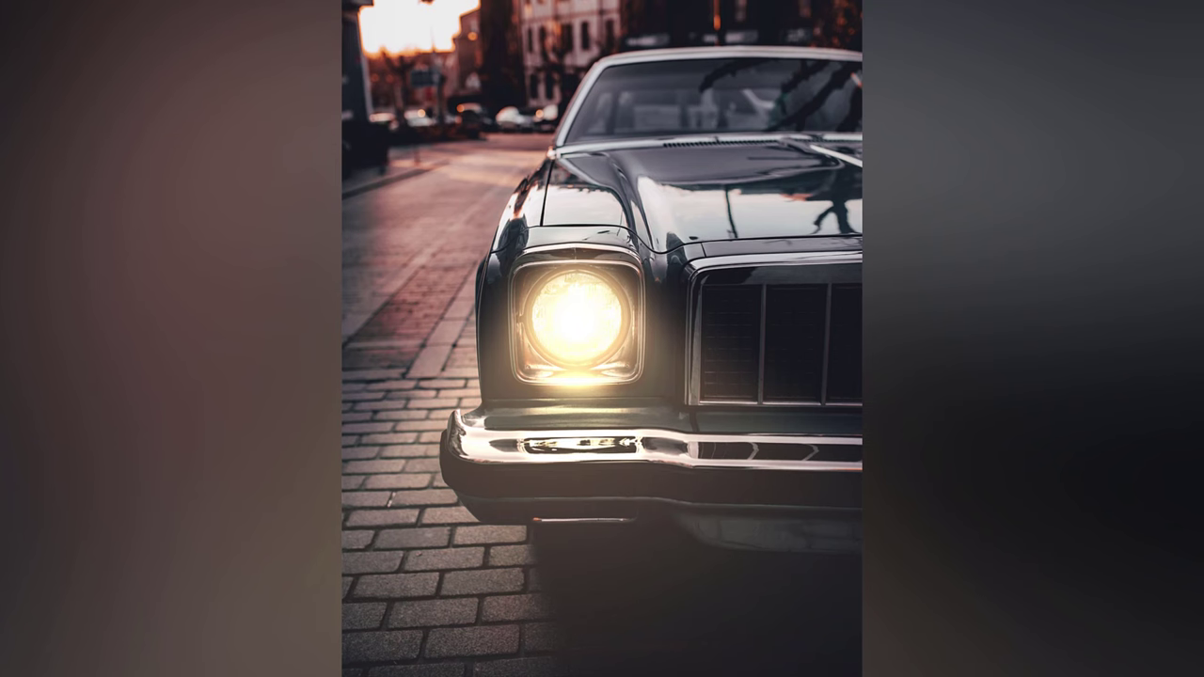